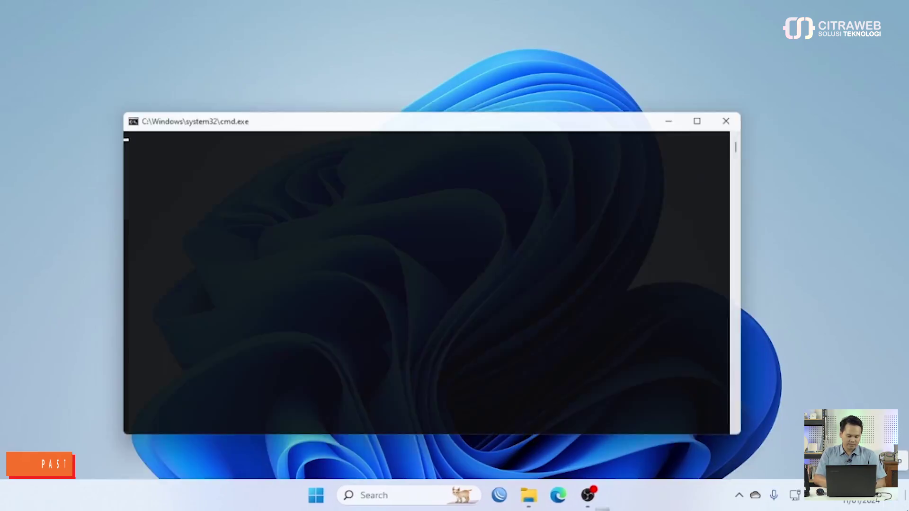
Ping google.com from Command Prompt, confirm four replies with 0% loss, then minimize it
{"action": "type", "text": "ping google.com"}
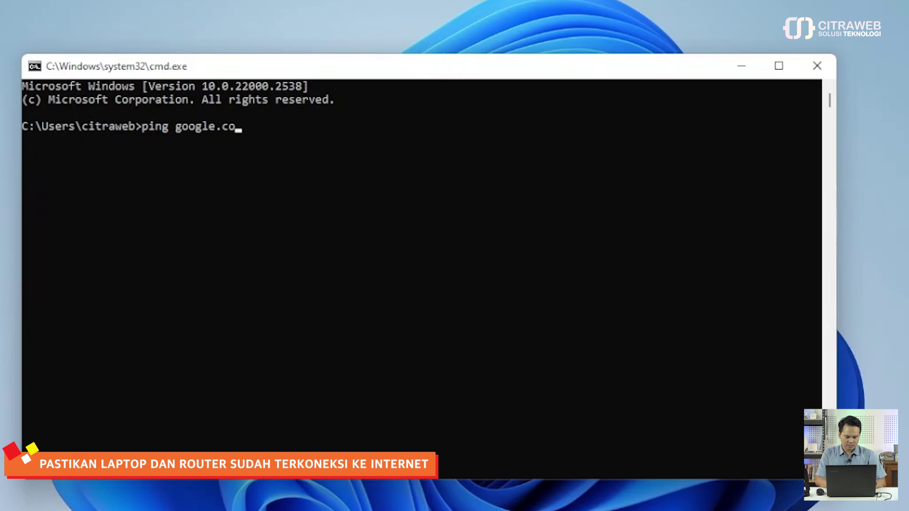
{"action": "key", "text": "Return"}
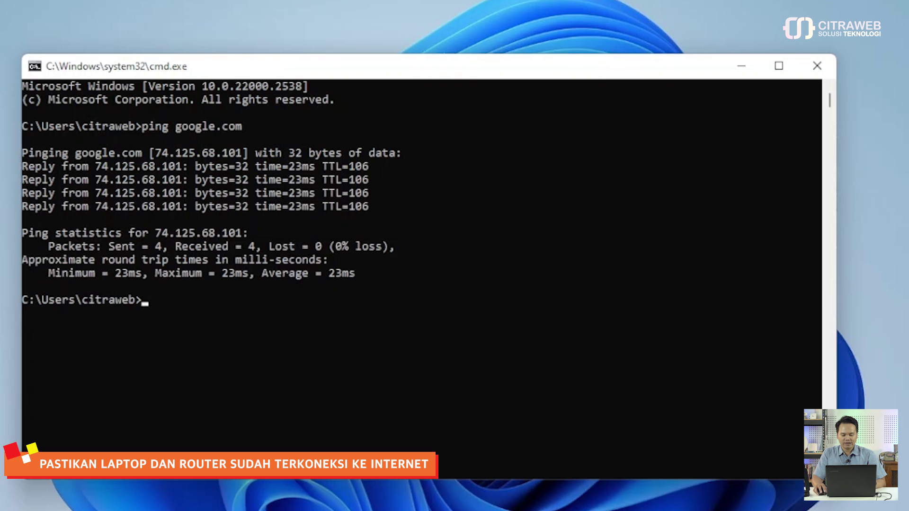
{"action": "left_click", "coordinate": [742, 66]}
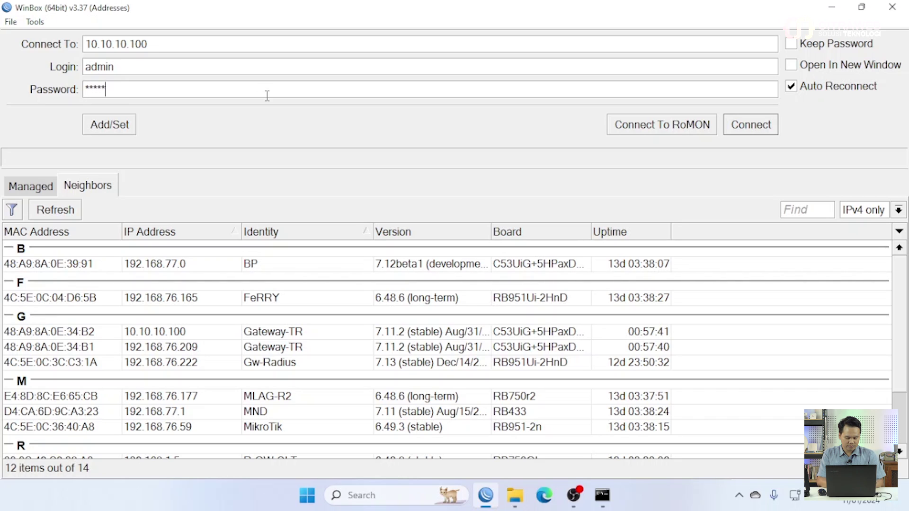
Log in to the router at 10.10.10.100 and open a maximized New Terminal
{"action": "key", "text": "Return"}
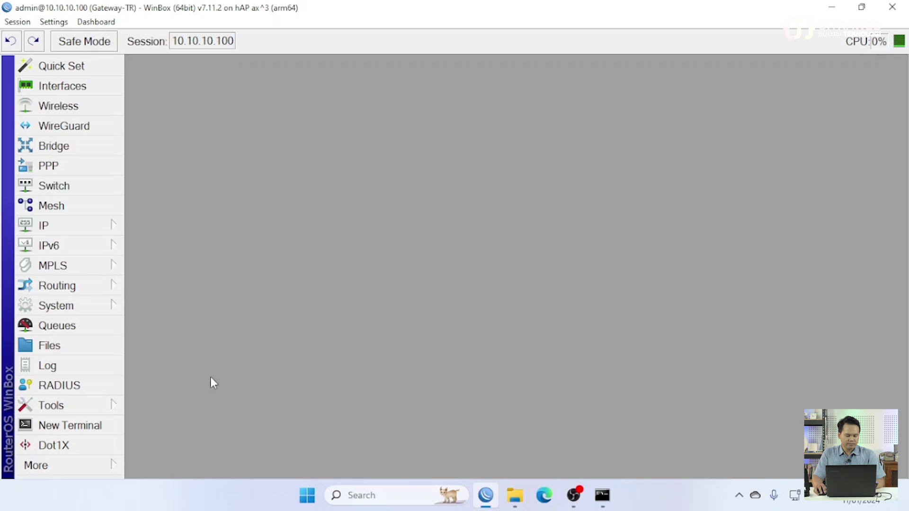
{"action": "left_click", "coordinate": [72, 426]}
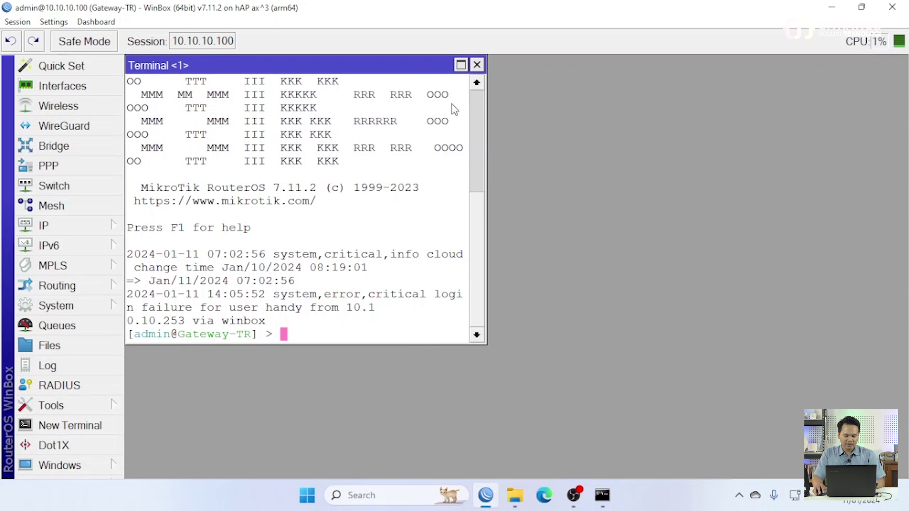
{"action": "left_click", "coordinate": [461, 65]}
Ping google.com from the router terminal, stopping after three replies with 0% loss
{"action": "type", "text": "p"}
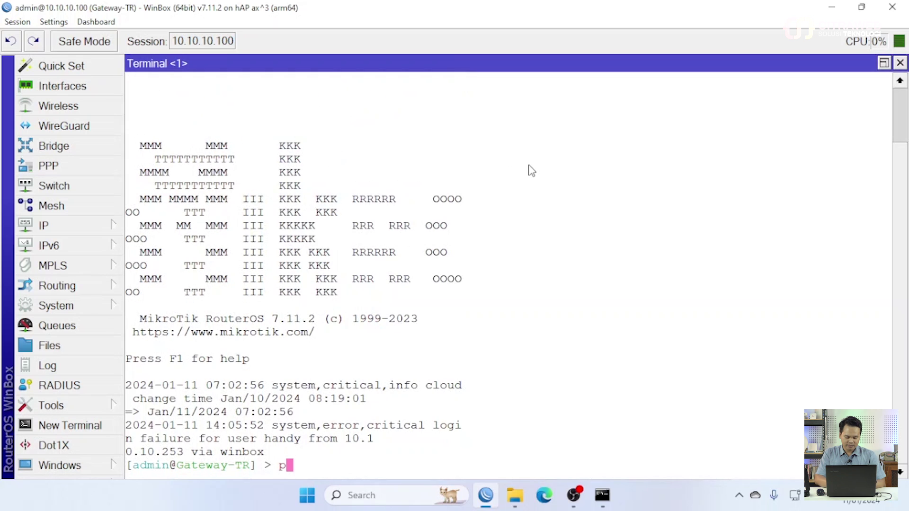
{"action": "type", "text": "ing google.com"}
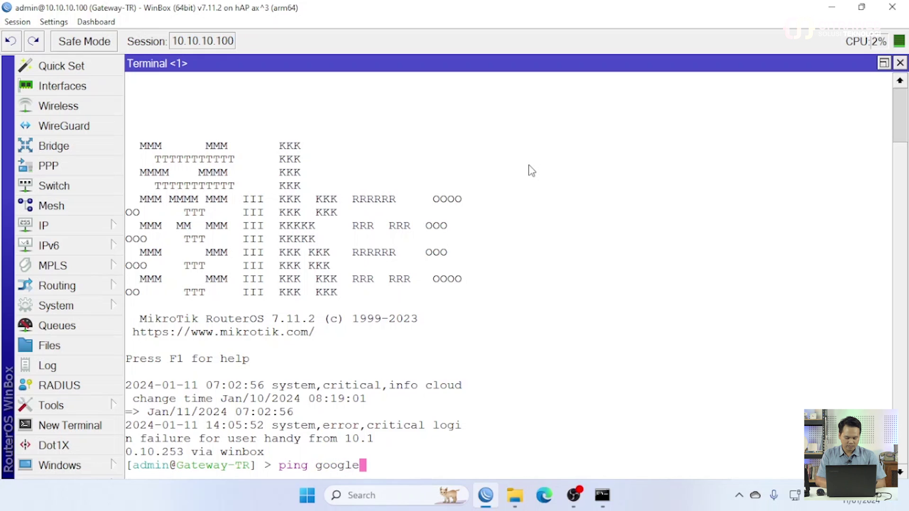
{"action": "key", "text": "Return"}
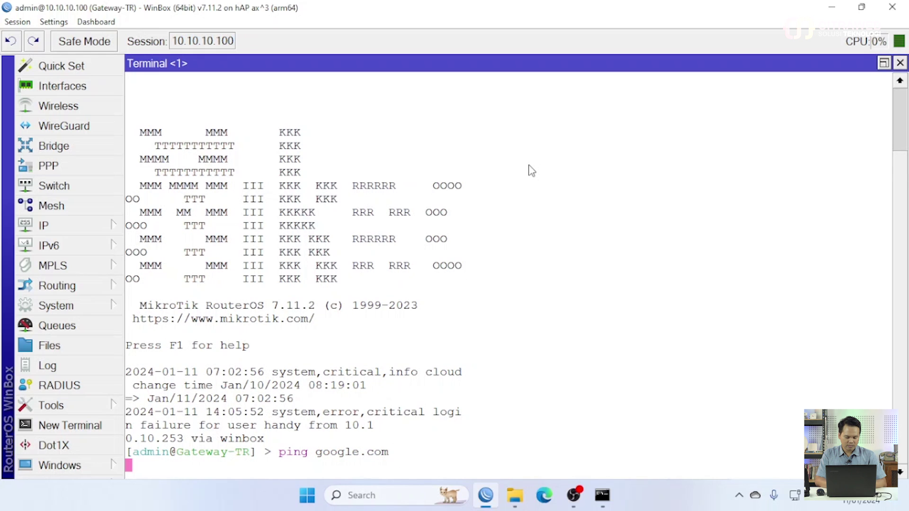
{"action": "key", "text": "ctrl+c"}
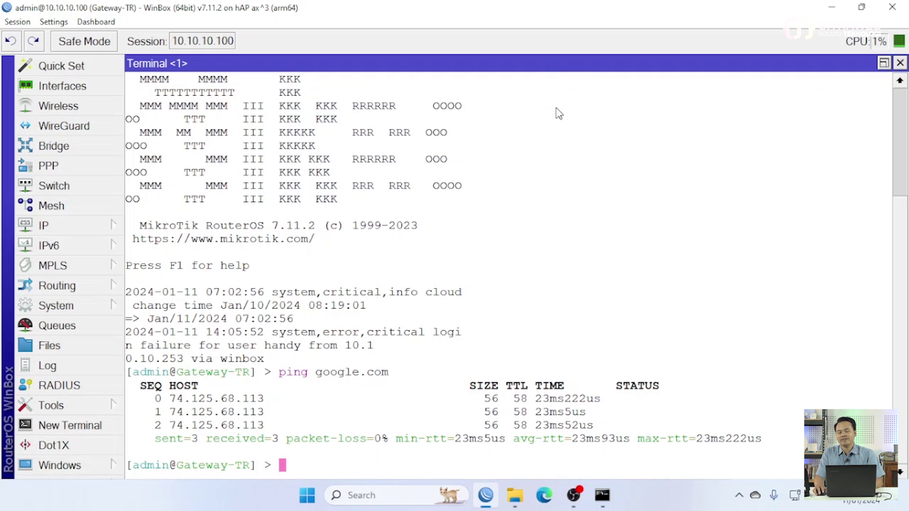
Close the router terminal and bring up the System > Disks list
{"action": "left_click", "coordinate": [900, 63]}
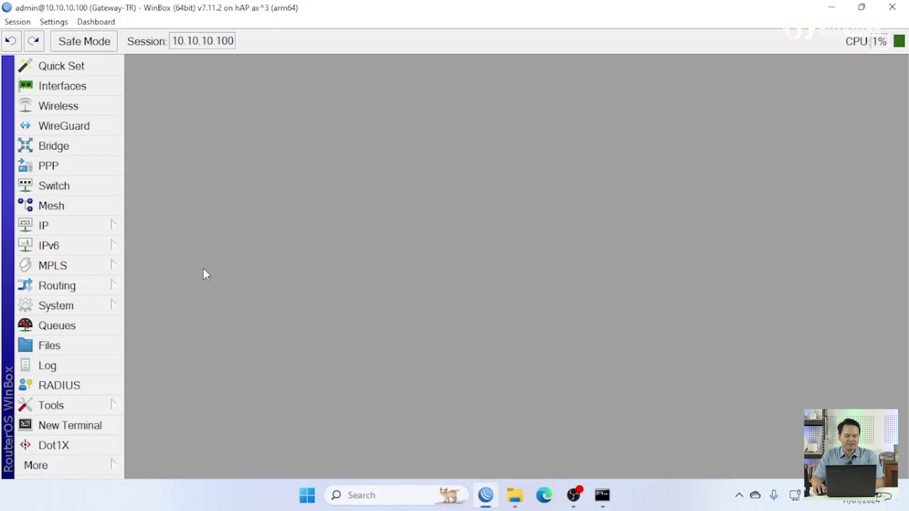
{"action": "left_click", "coordinate": [82, 313]}
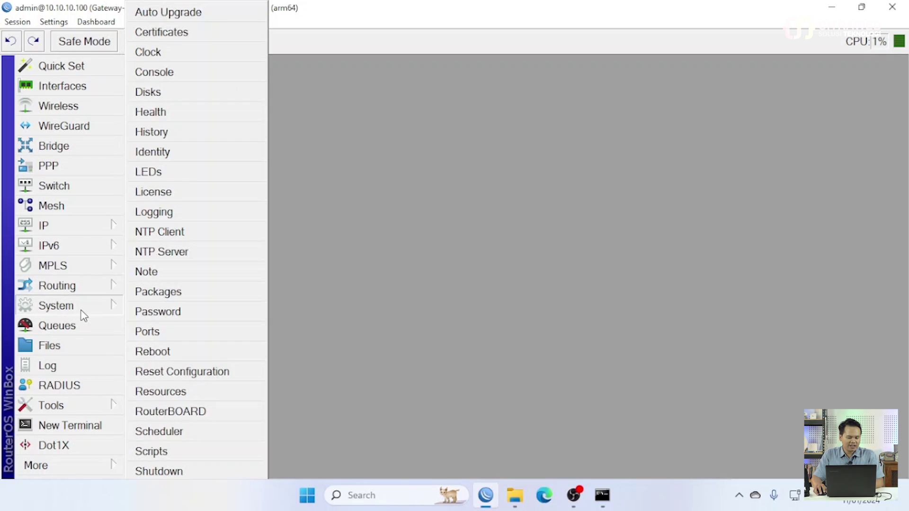
{"action": "left_click", "coordinate": [171, 97]}
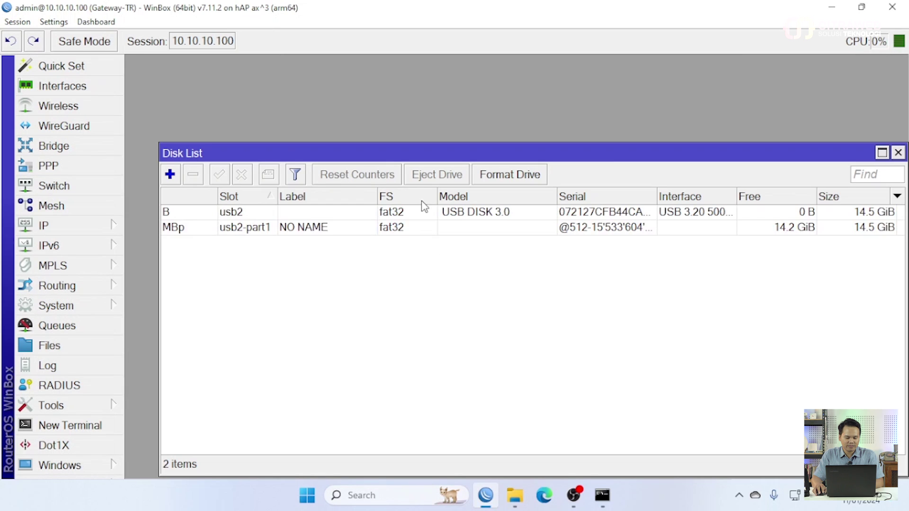
{"action": "left_click_drag", "start_coordinate": [416, 158], "coordinate": [392, 83]}
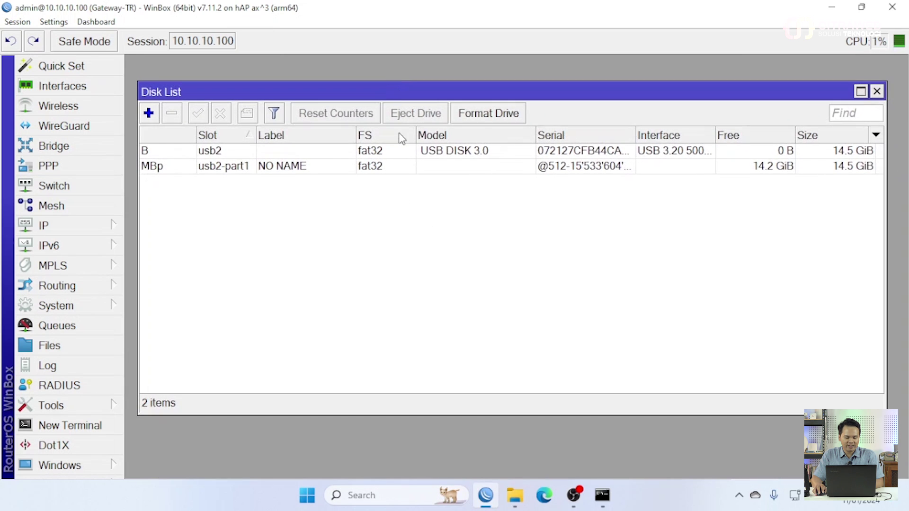
Format the usb2-part1 flash drive partition as ext4, leaving 14.1 GiB free
{"action": "left_click", "coordinate": [386, 169]}
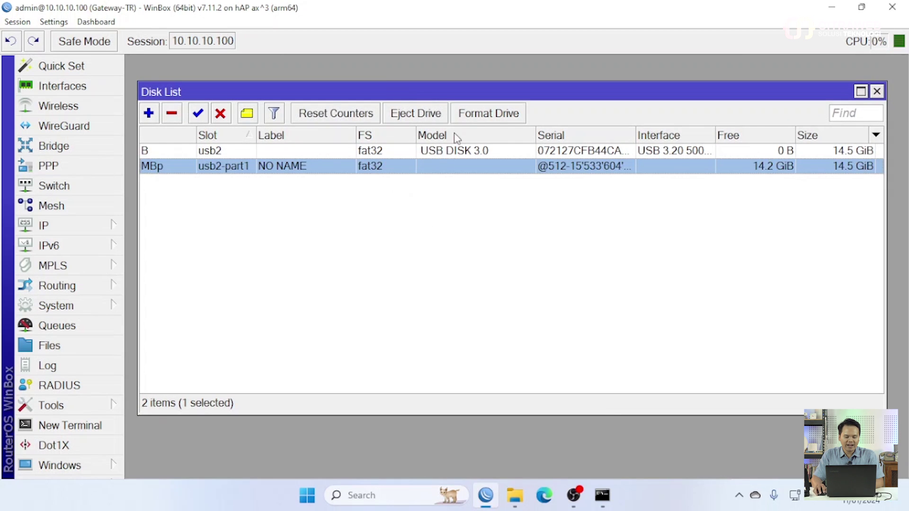
{"action": "left_click", "coordinate": [473, 113]}
{"action": "left_click", "coordinate": [611, 123]}
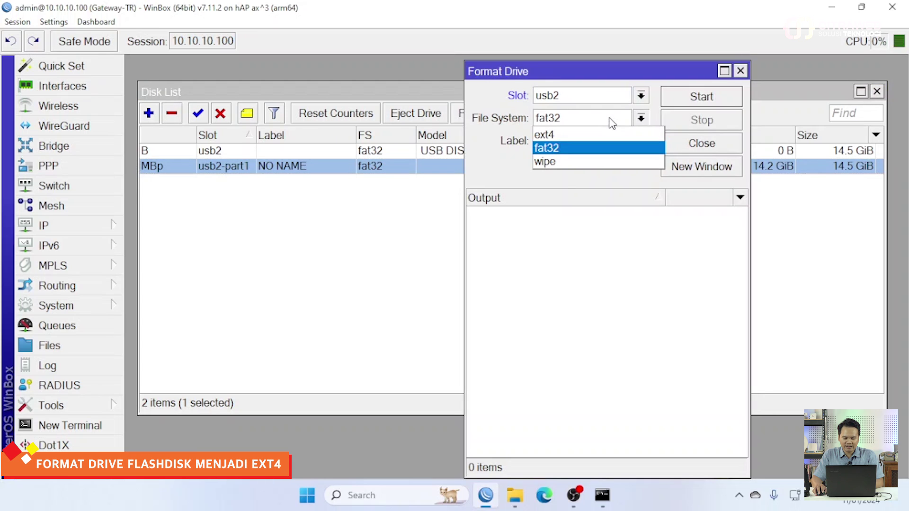
{"action": "left_click", "coordinate": [603, 135]}
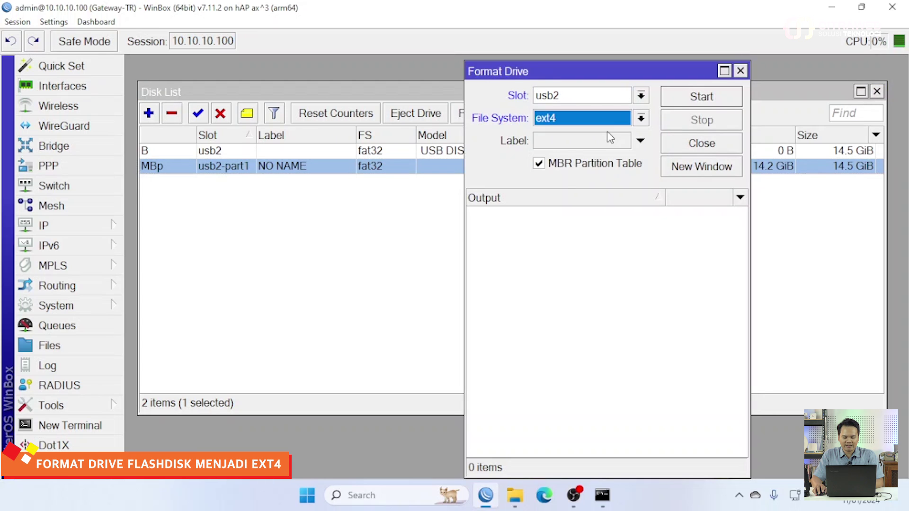
{"action": "left_click", "coordinate": [696, 99]}
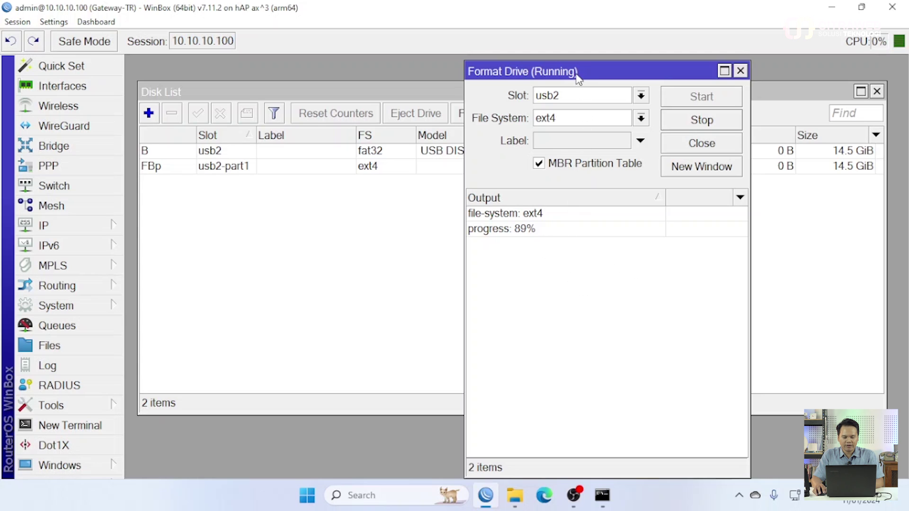
{"action": "left_click_drag", "start_coordinate": [574, 72], "coordinate": [495, 62]}
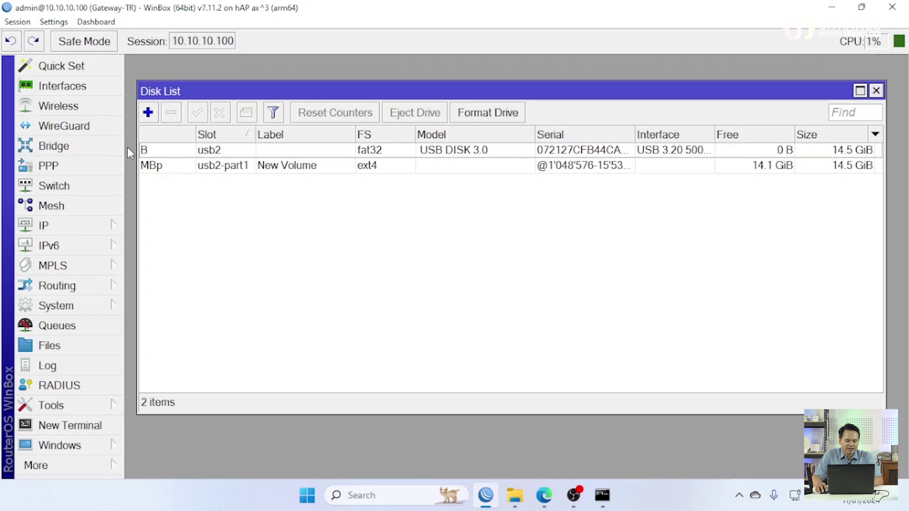
Add VETH interface veth1 with address 192.168.100.2/24 and gateway 192.168.100.1
{"action": "left_click", "coordinate": [61, 86]}
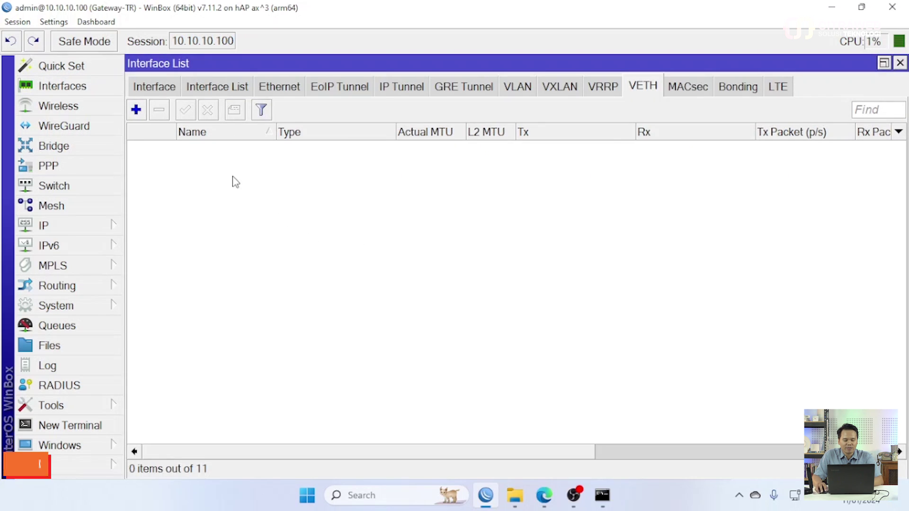
{"action": "left_click", "coordinate": [138, 113]}
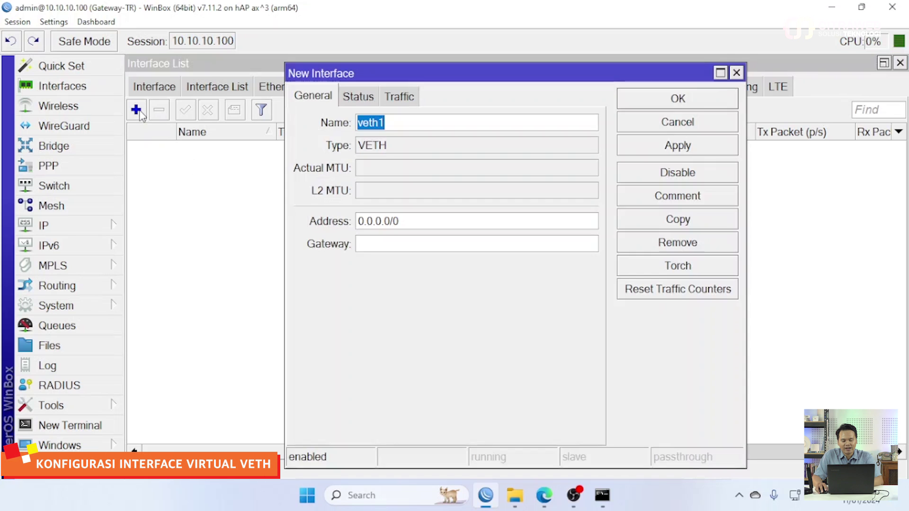
{"action": "left_click", "coordinate": [411, 224]}
{"action": "type", "text": "192"}
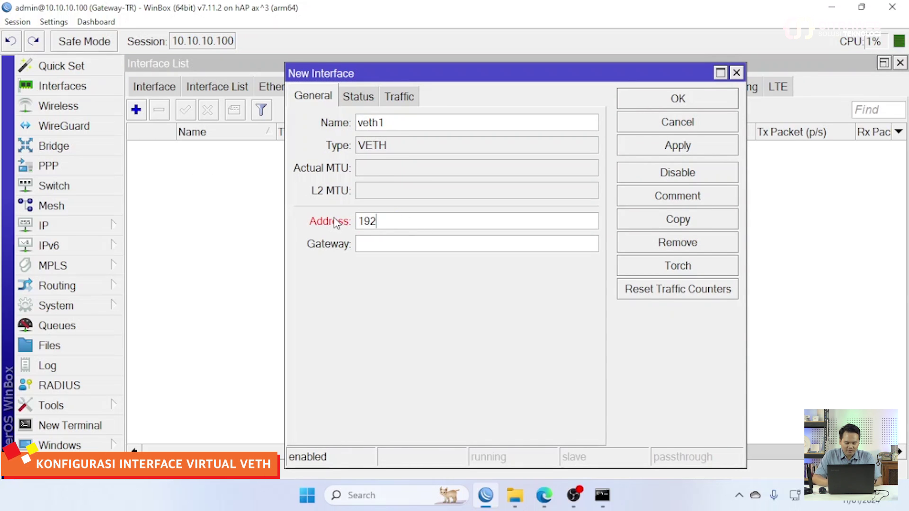
{"action": "type", "text": ".168."}
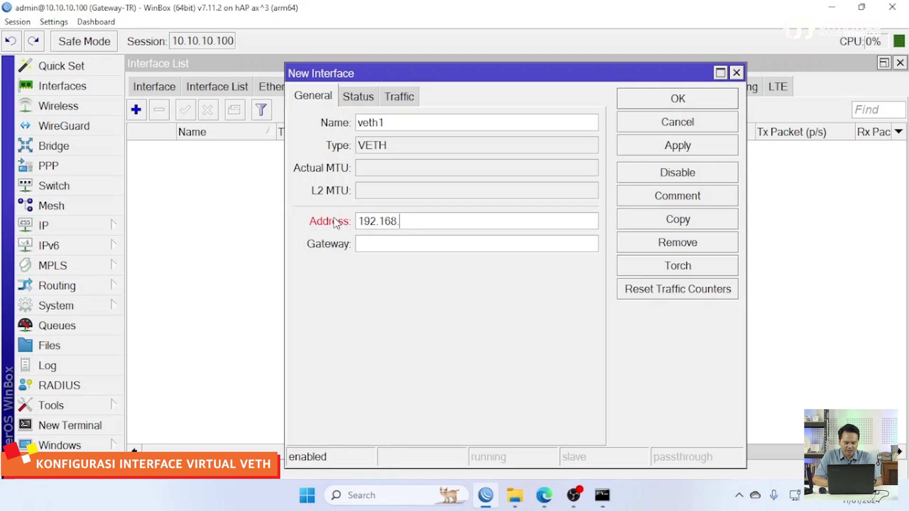
{"action": "type", "text": "100.2"}
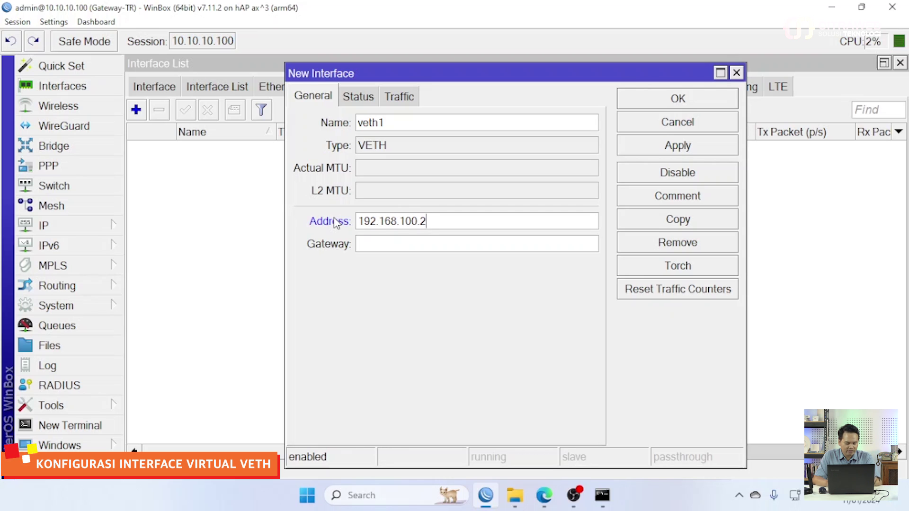
{"action": "type", "text": "/24"}
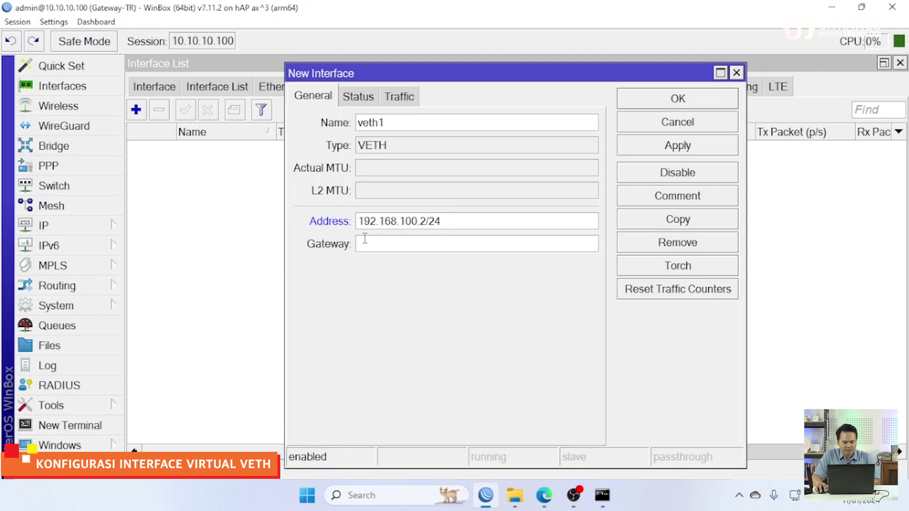
{"action": "left_click", "coordinate": [370, 243]}
{"action": "type", "text": "192"}
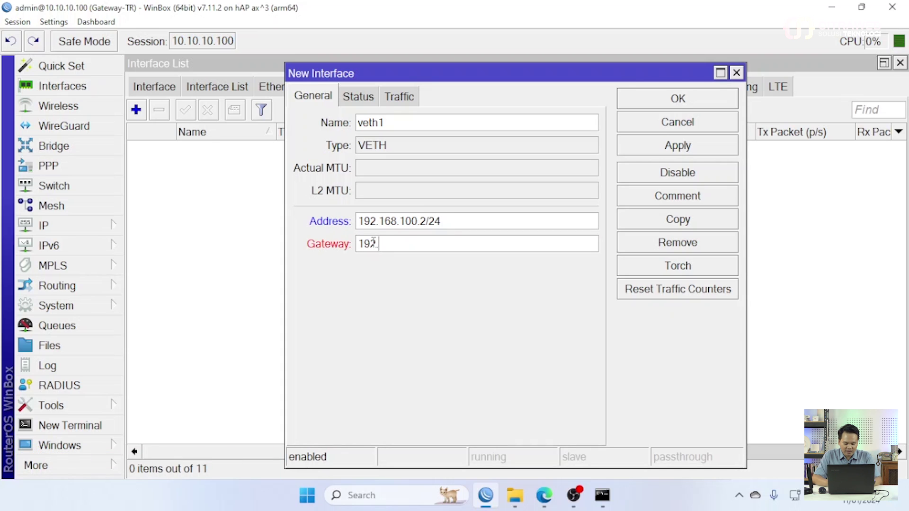
{"action": "type", "text": ".168."}
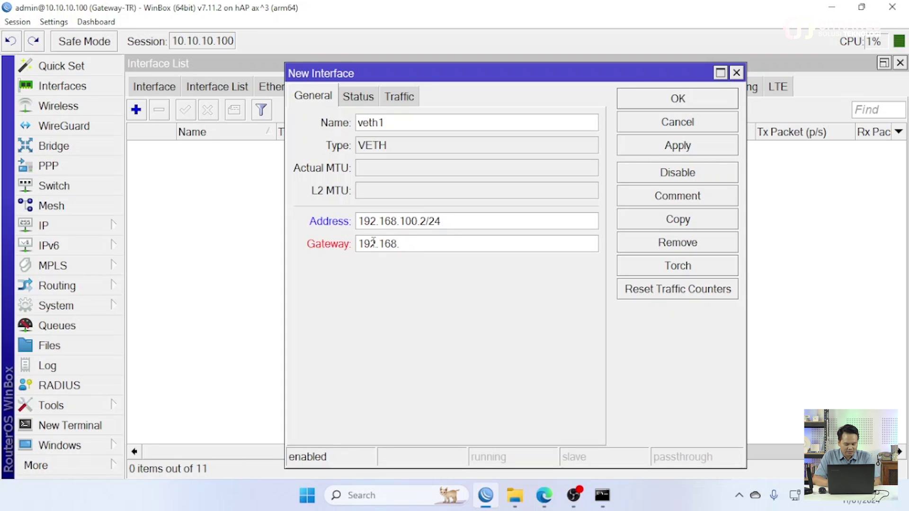
{"action": "type", "text": "100.1"}
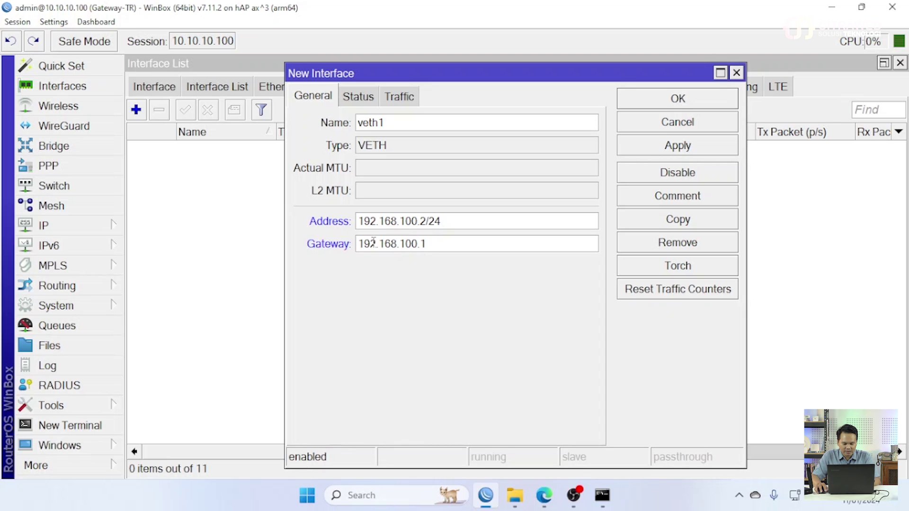
{"action": "left_click_drag", "start_coordinate": [439, 240], "coordinate": [344, 246]}
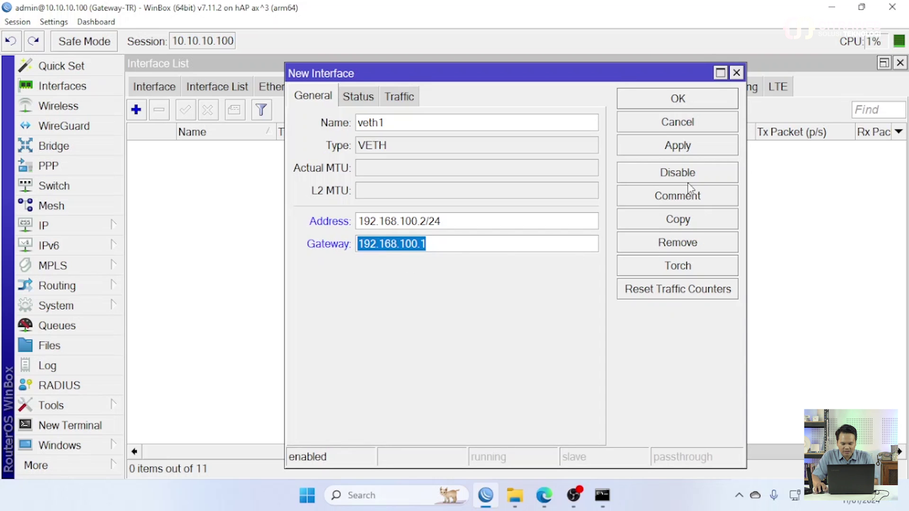
{"action": "left_click", "coordinate": [677, 145]}
{"action": "left_click", "coordinate": [662, 97]}
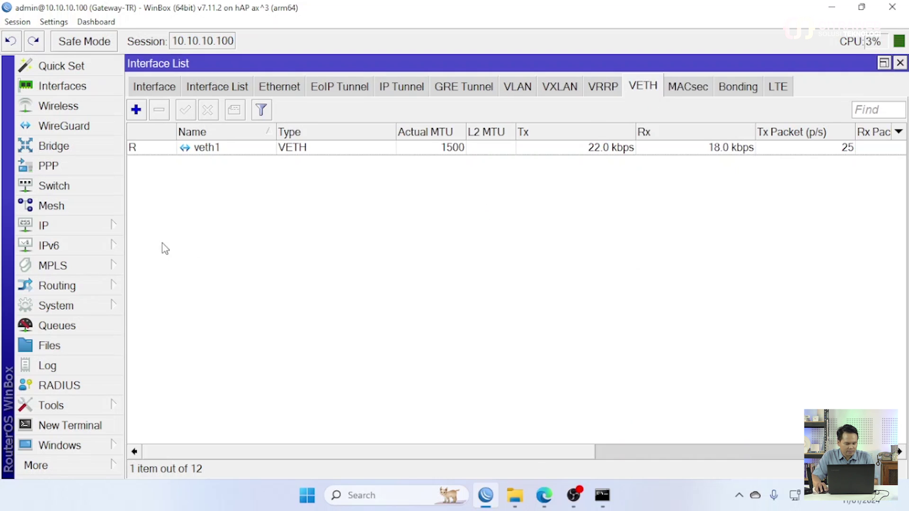
Create a new bridge named container
{"action": "left_click", "coordinate": [75, 147]}
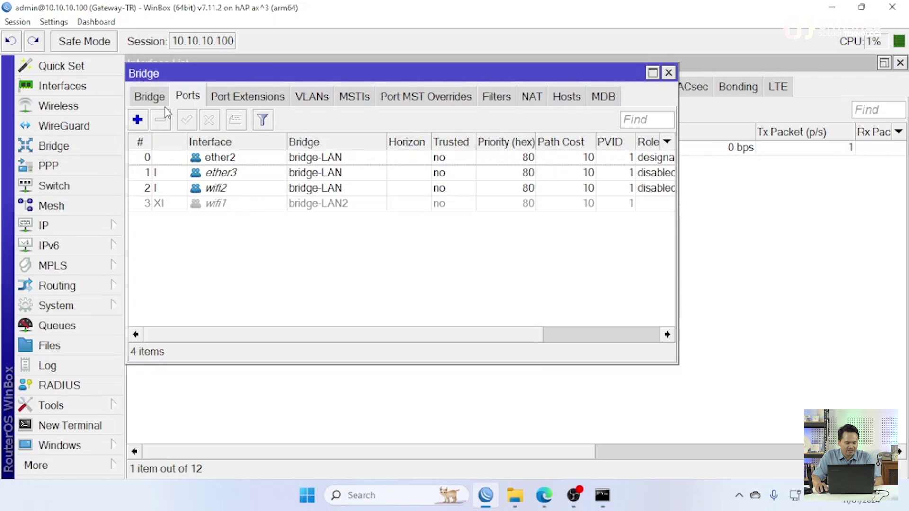
{"action": "left_click", "coordinate": [150, 97]}
{"action": "left_click", "coordinate": [137, 119]}
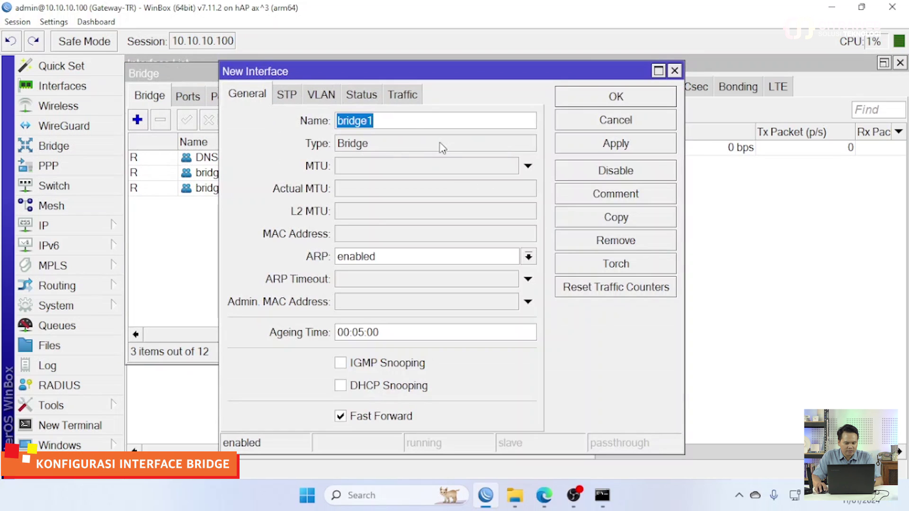
{"action": "type", "text": "con"}
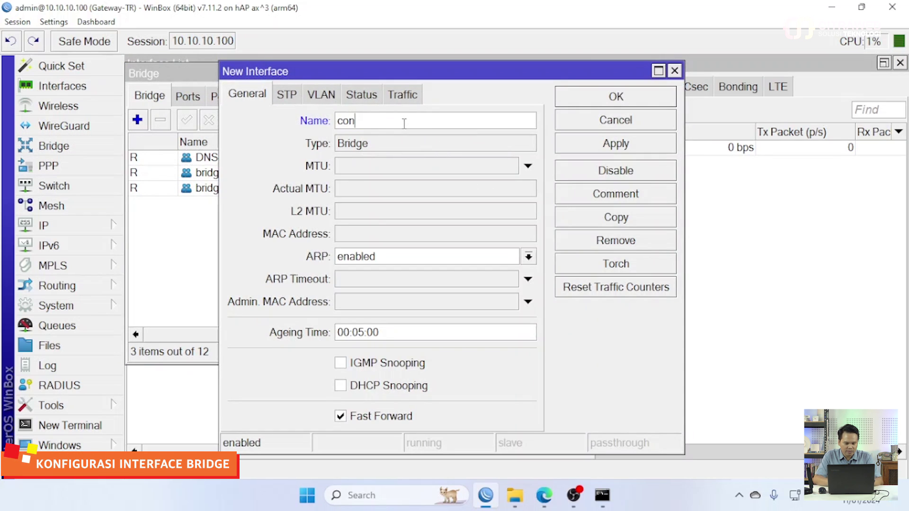
{"action": "type", "text": "tainer"}
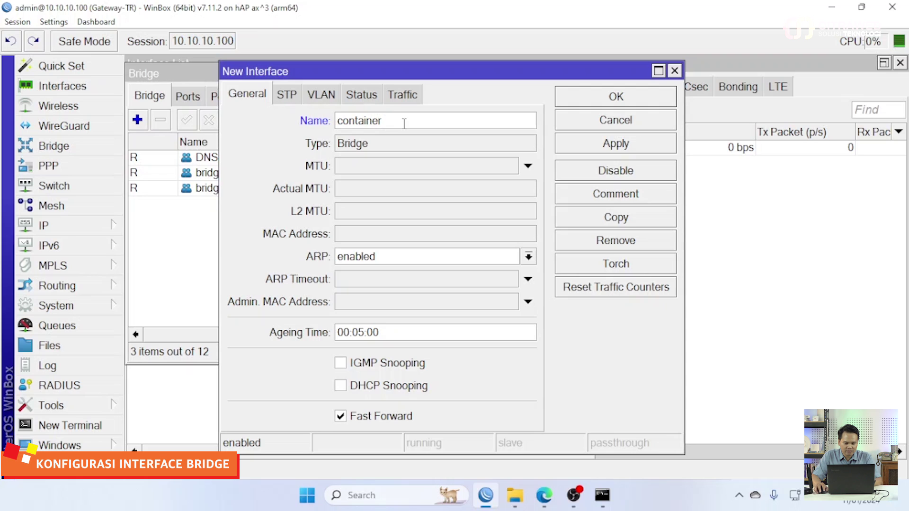
{"action": "left_click", "coordinate": [595, 97]}
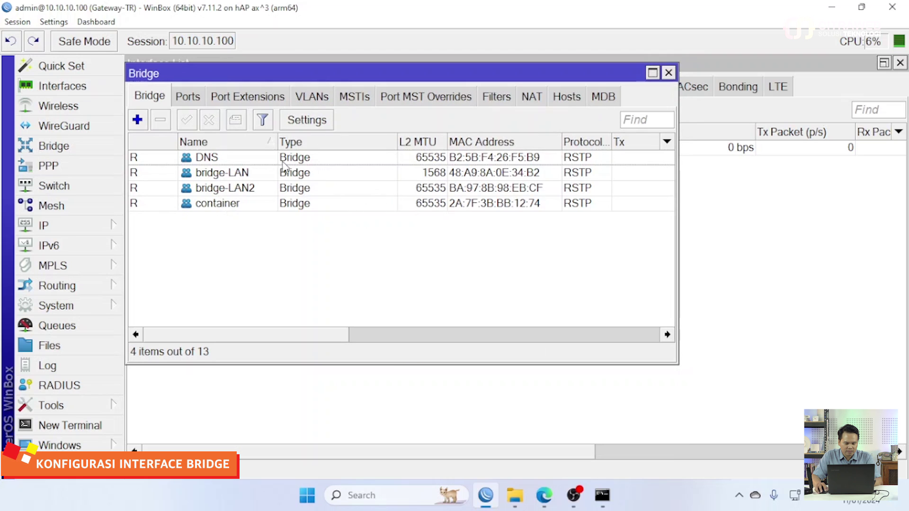
Add veth1 as a port of bridge-LAN
{"action": "left_click", "coordinate": [189, 97]}
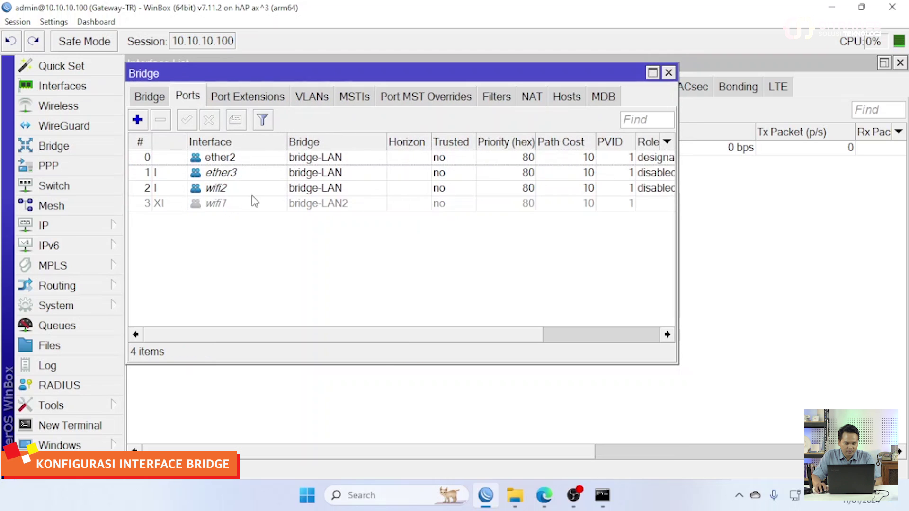
{"action": "left_click", "coordinate": [138, 120]}
{"action": "left_click", "coordinate": [433, 151]}
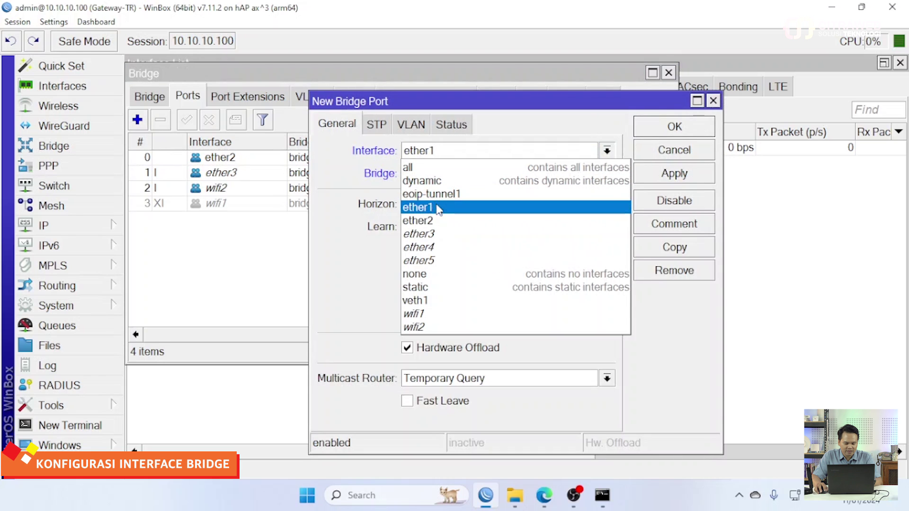
{"action": "left_click", "coordinate": [416, 301]}
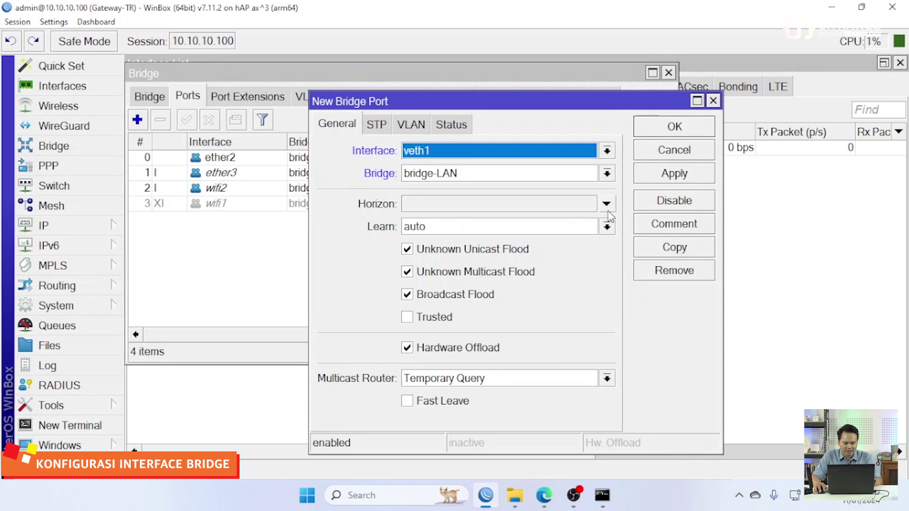
{"action": "left_click", "coordinate": [668, 127]}
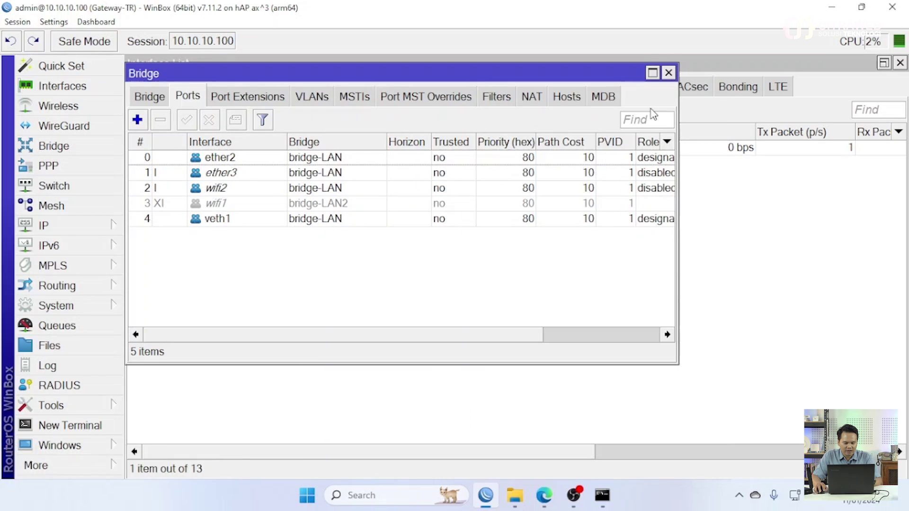
Add IP address 192.168.100.1/24 on the container bridge interface
{"action": "left_click", "coordinate": [96, 226]}
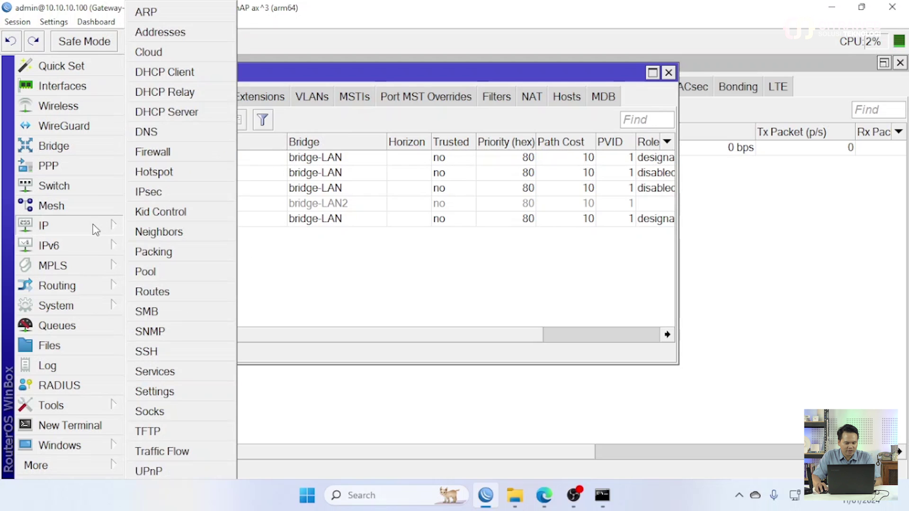
{"action": "left_click", "coordinate": [172, 33]}
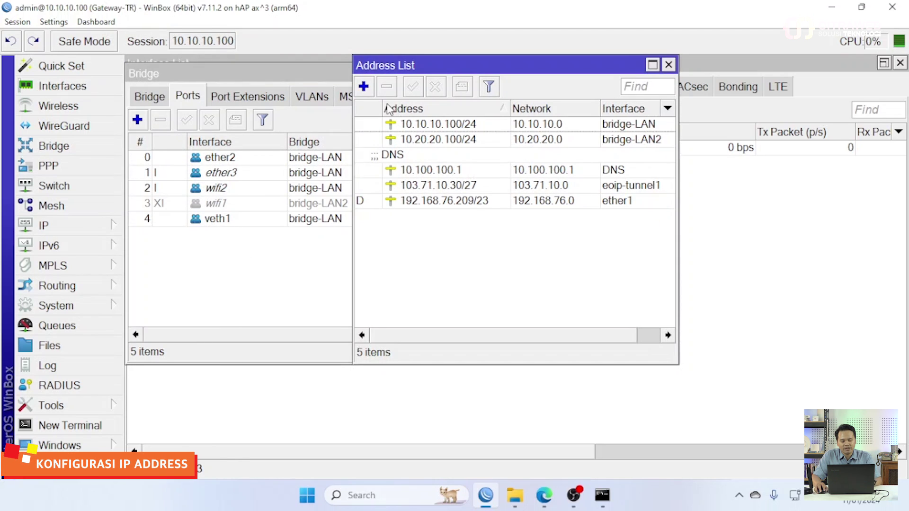
{"action": "left_click", "coordinate": [367, 87]}
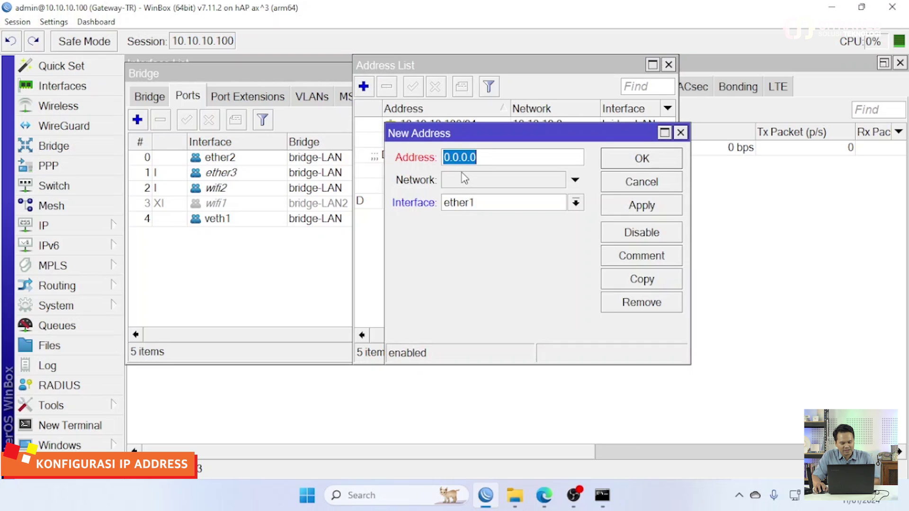
{"action": "type", "text": "192.168.100.1"}
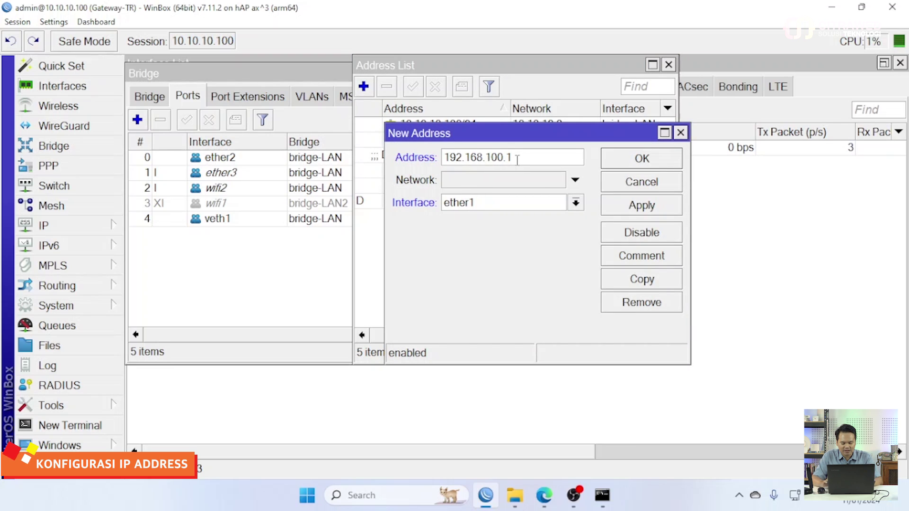
{"action": "type", "text": "/24"}
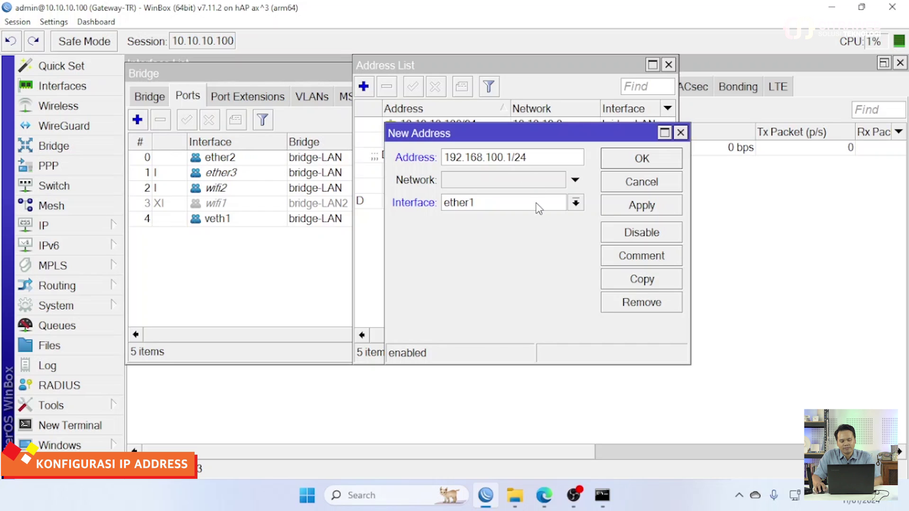
{"action": "left_click", "coordinate": [539, 205]}
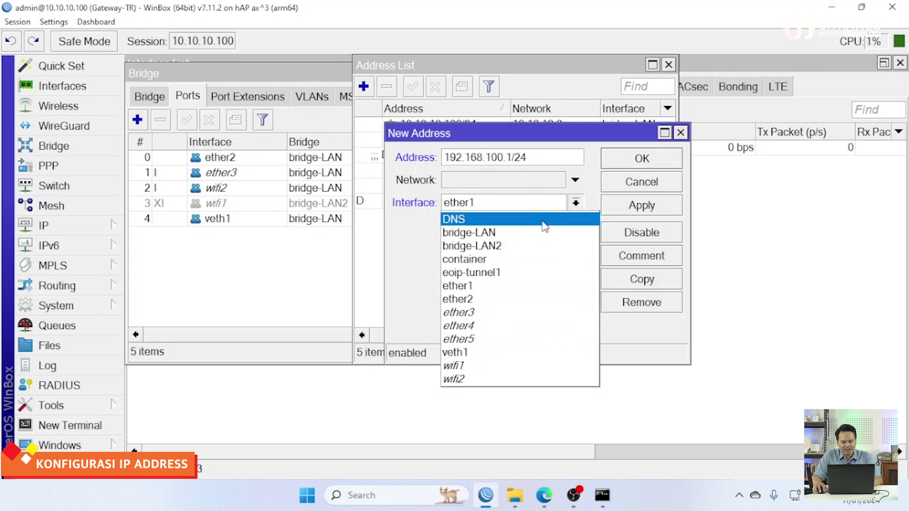
{"action": "left_click", "coordinate": [545, 259]}
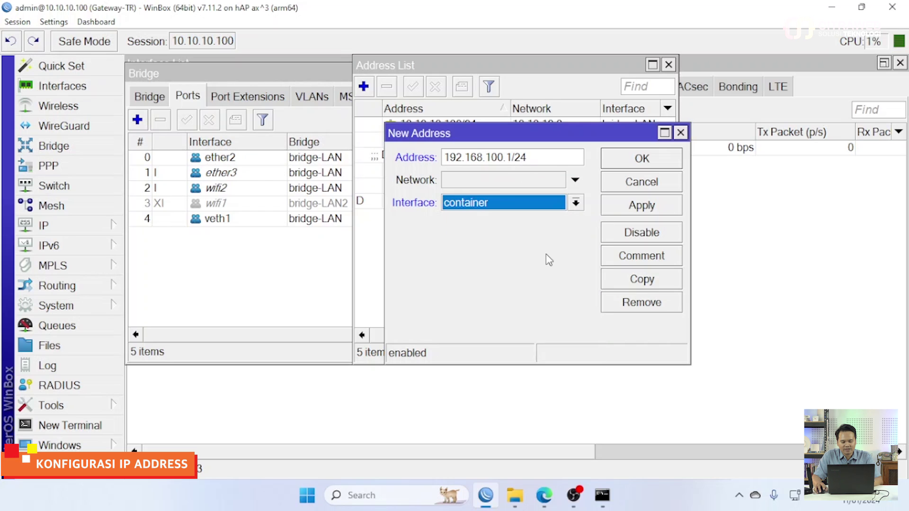
{"action": "left_click", "coordinate": [642, 159]}
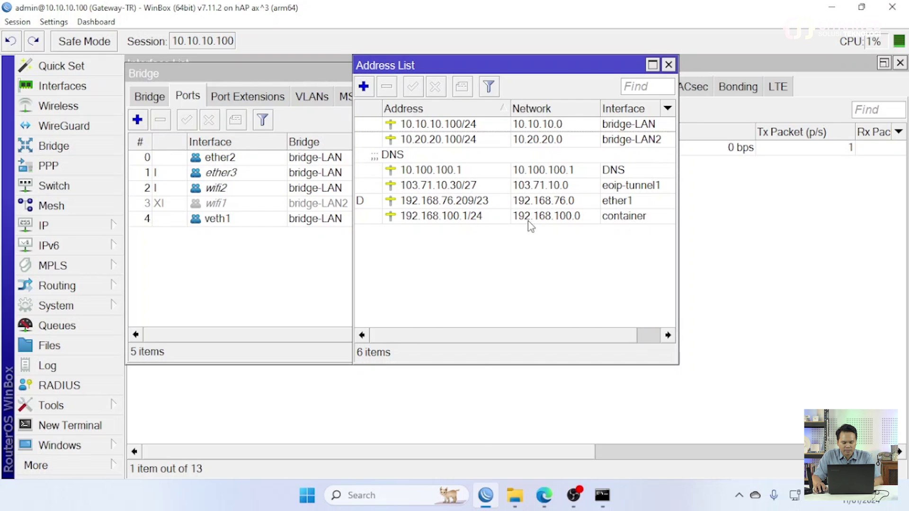
Close the Address List, Bridge and Interface List windows
{"action": "key", "text": "Escape"}
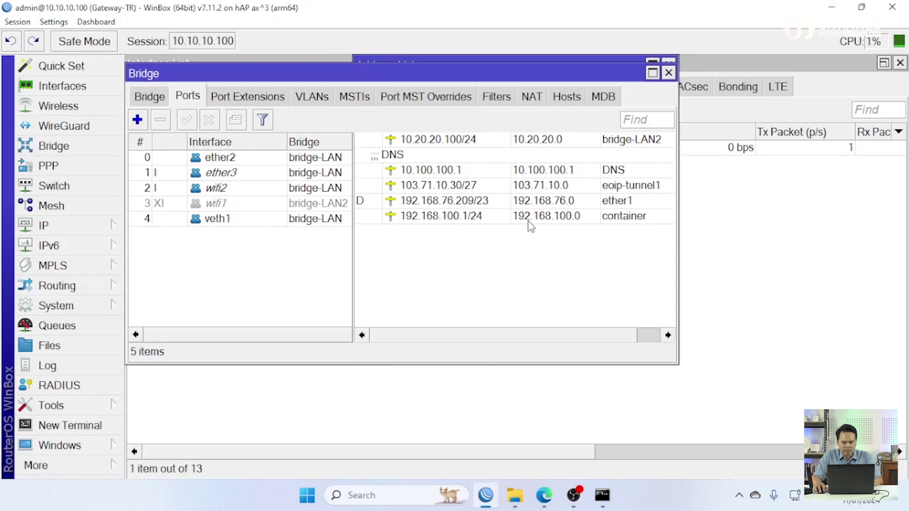
{"action": "key", "text": "Escape"}
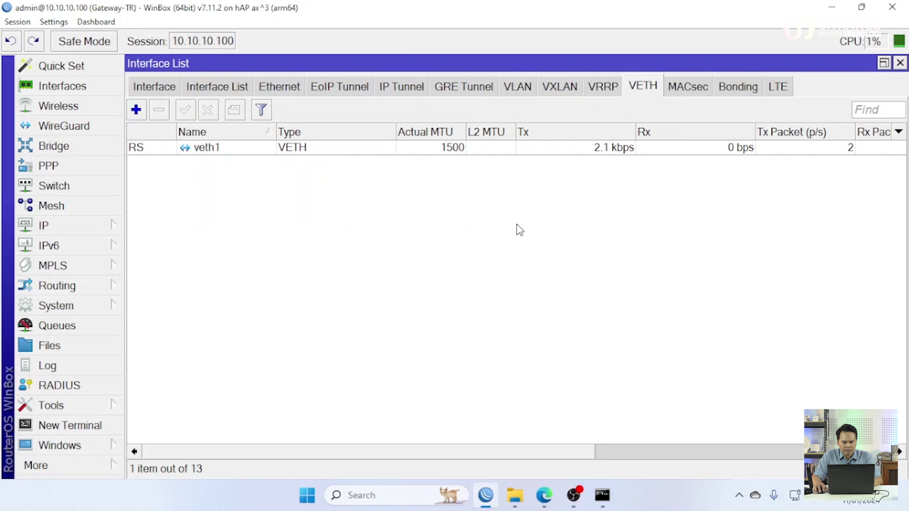
{"action": "key", "text": "Escape"}
{"action": "key", "text": "Escape"}
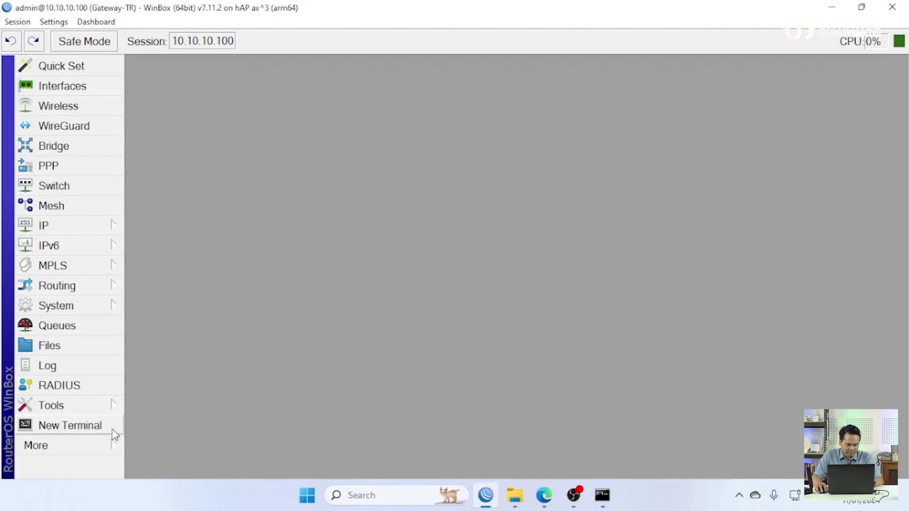
{"action": "left_click", "coordinate": [107, 450]}
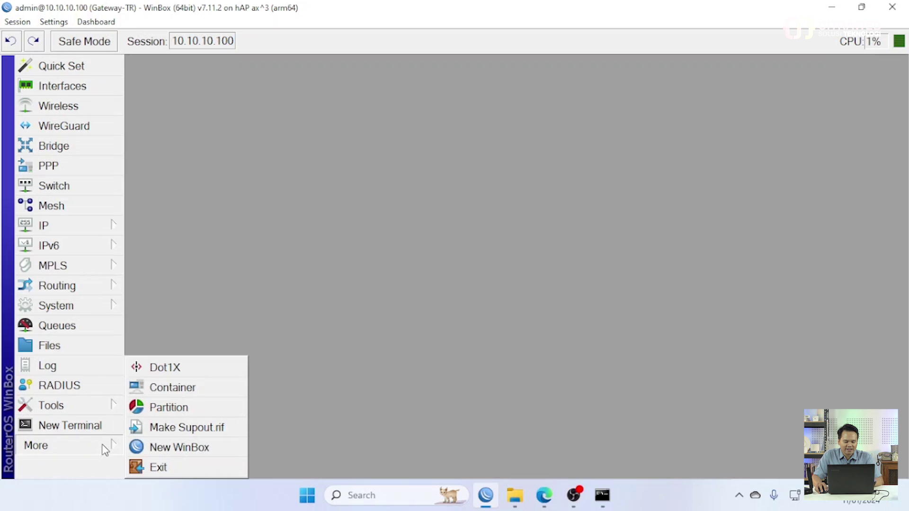
{"action": "left_click", "coordinate": [164, 392]}
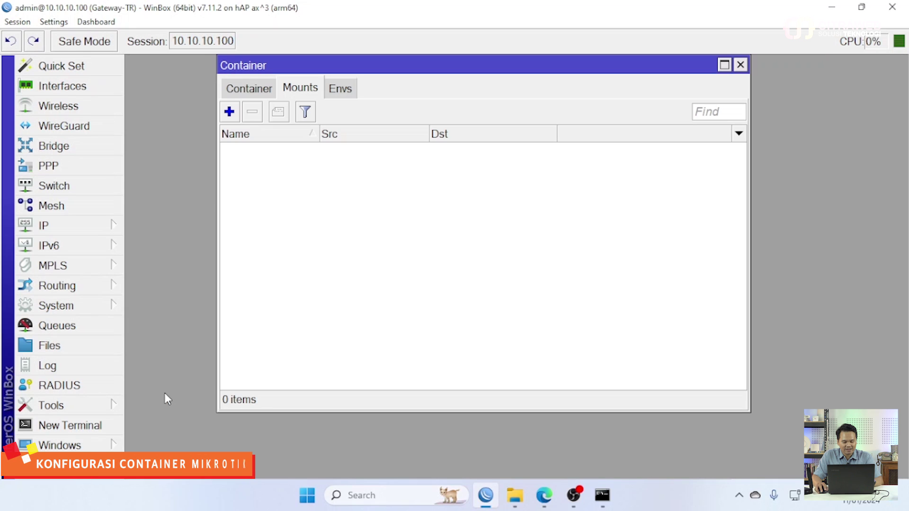
{"action": "left_click", "coordinate": [250, 89]}
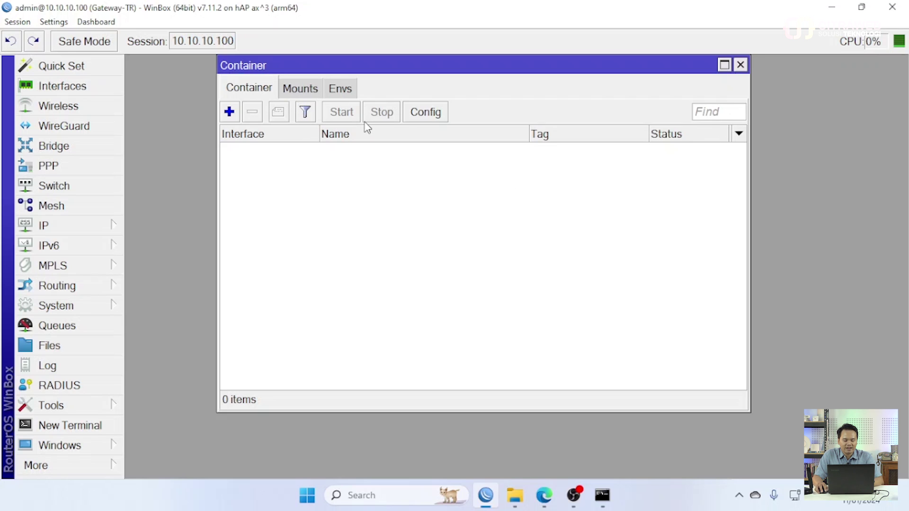
{"action": "left_click", "coordinate": [299, 89]}
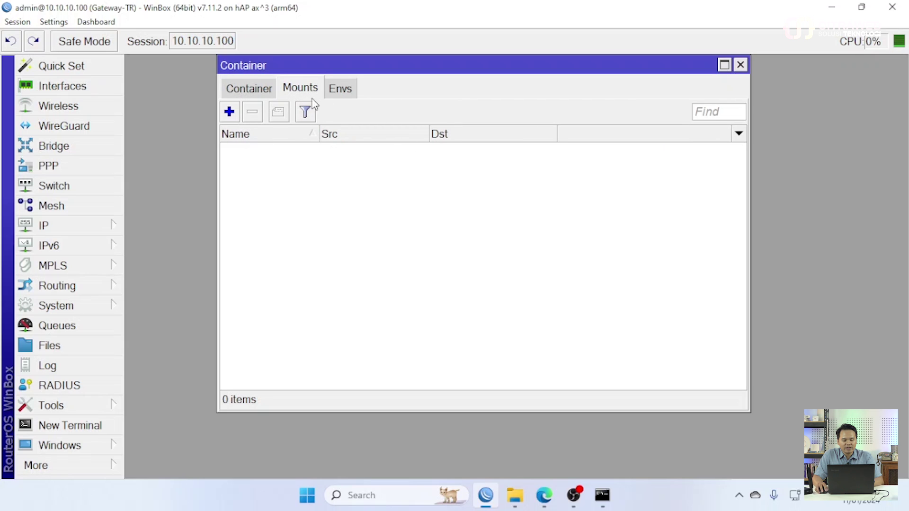
{"action": "left_click", "coordinate": [266, 91]}
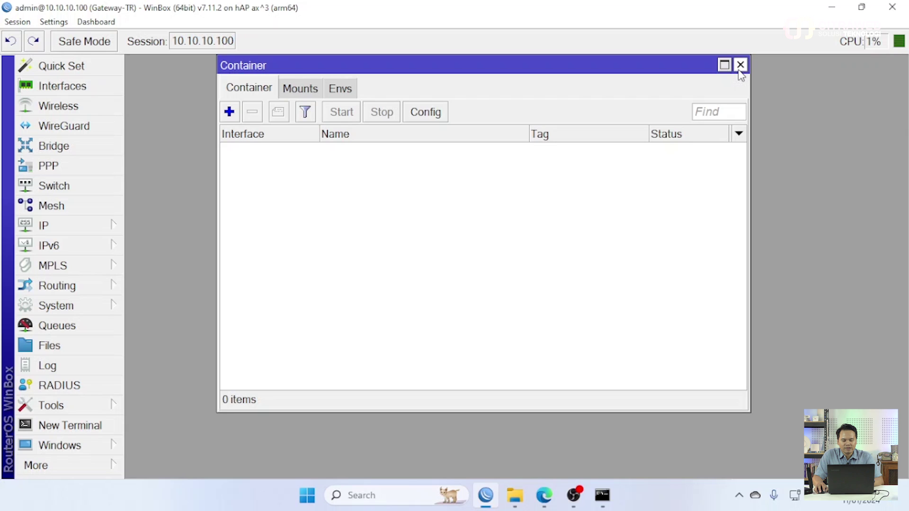
{"action": "left_click", "coordinate": [299, 94]}
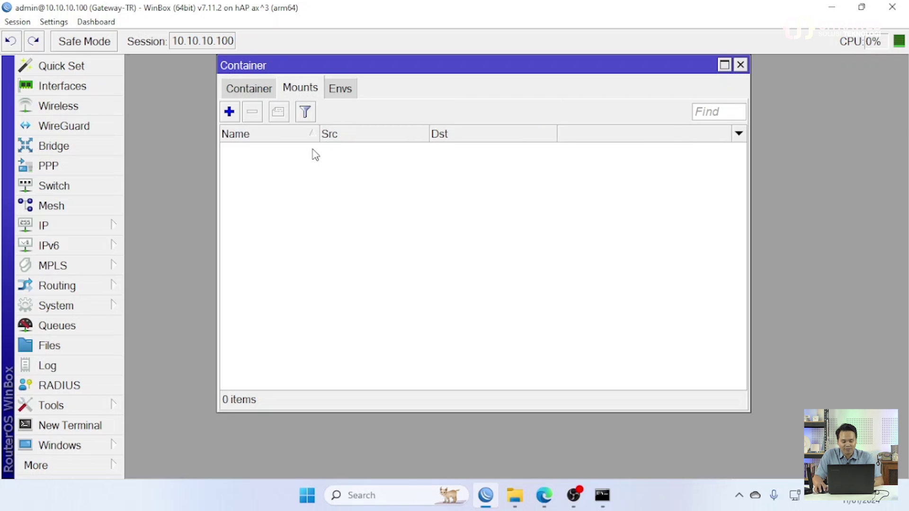
{"action": "left_click", "coordinate": [246, 89]}
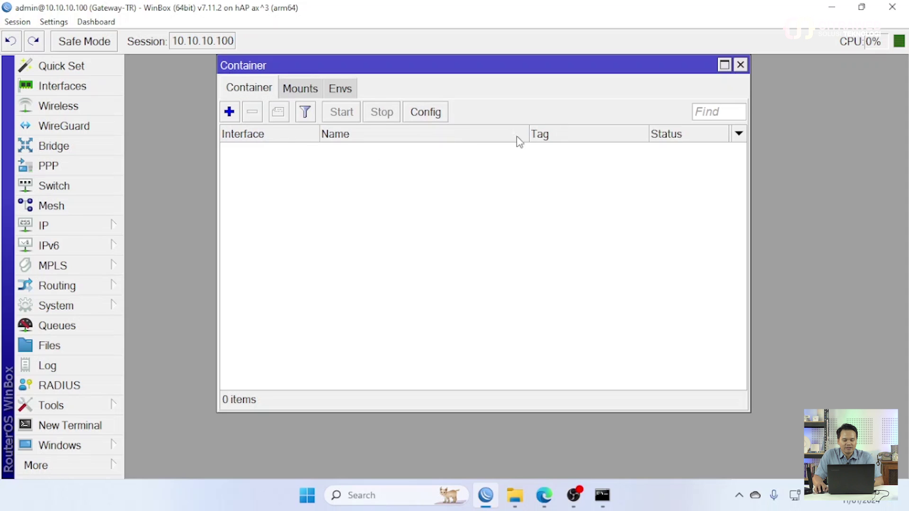
{"action": "left_click", "coordinate": [740, 66]}
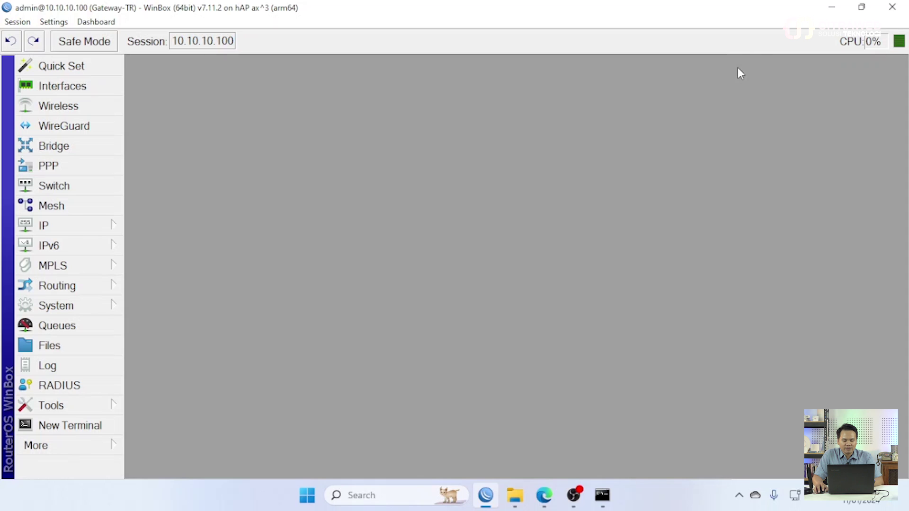
Open the File List and select the usb2-part1/html folder holding index.html
{"action": "left_click", "coordinate": [93, 348]}
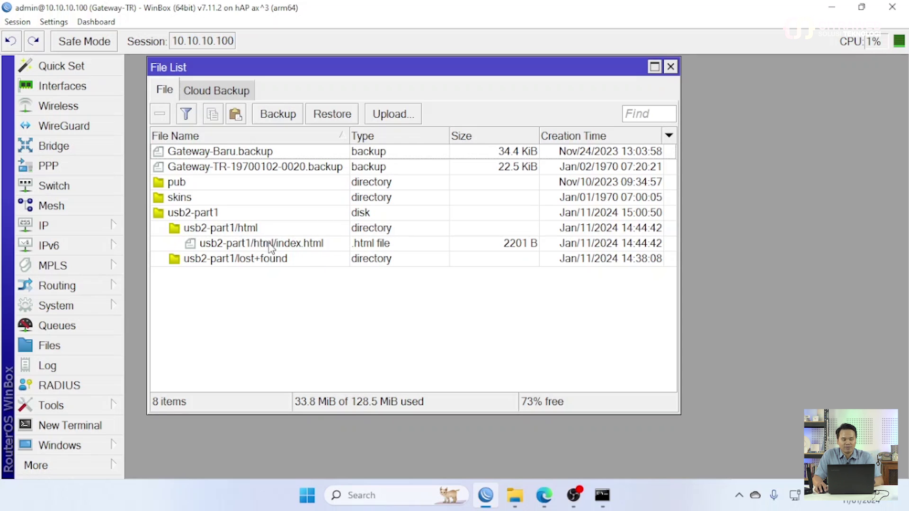
{"action": "left_click", "coordinate": [240, 229]}
{"action": "left_click", "coordinate": [241, 243]}
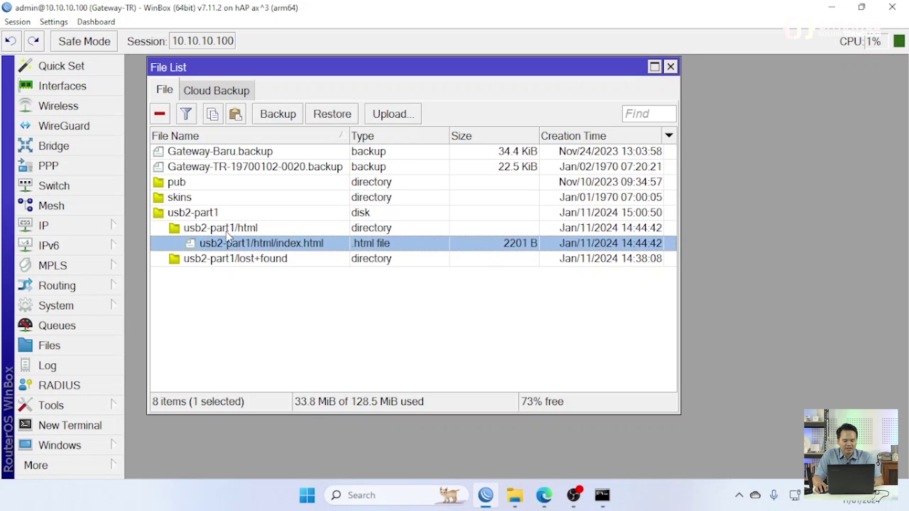
{"action": "left_click", "coordinate": [228, 229]}
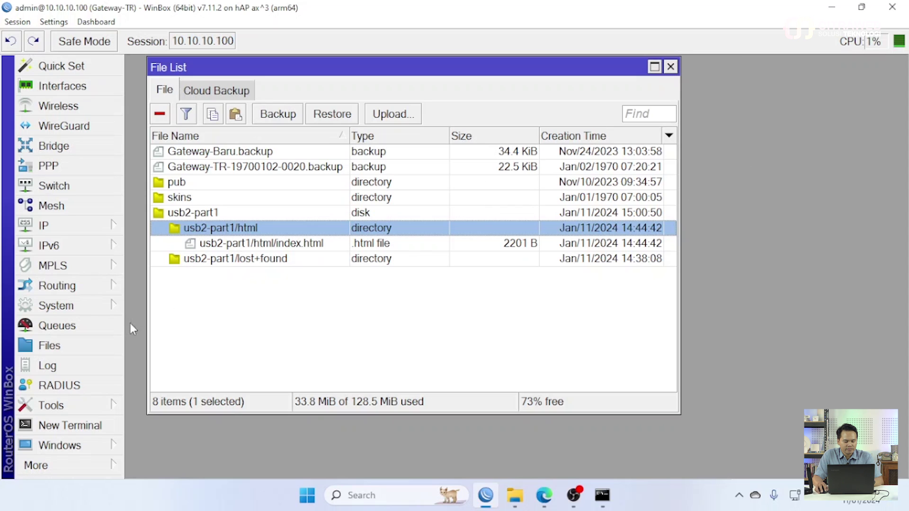
Start a new container mount named nginx in Container > Mounts
{"action": "left_click", "coordinate": [95, 465]}
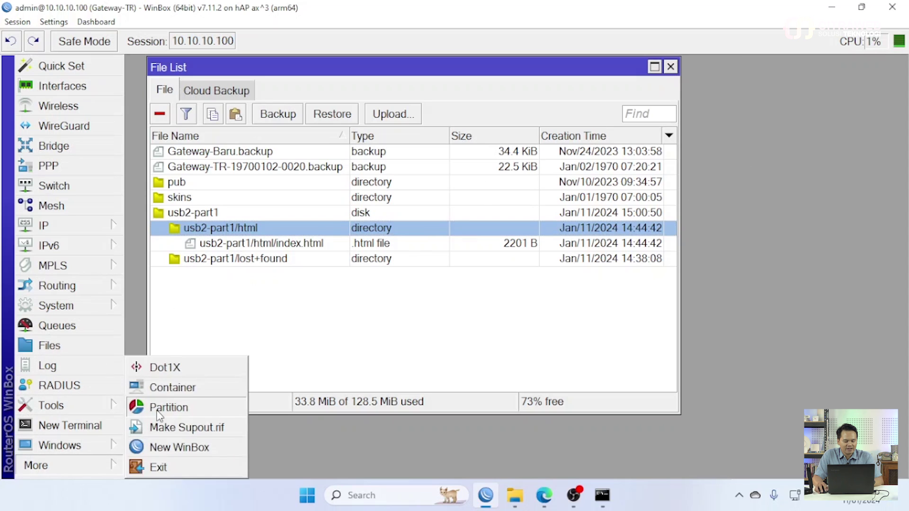
{"action": "left_click", "coordinate": [142, 386]}
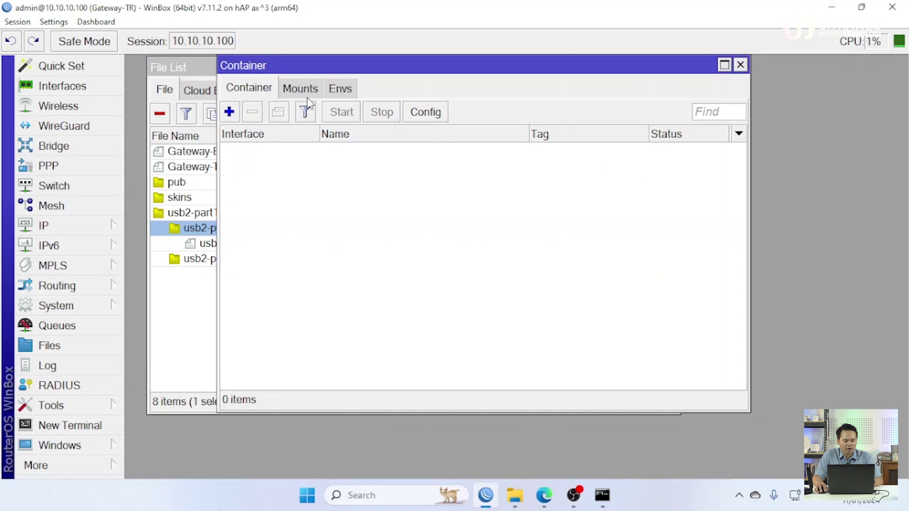
{"action": "left_click", "coordinate": [300, 88]}
{"action": "left_click_drag", "start_coordinate": [324, 66], "coordinate": [513, 69]}
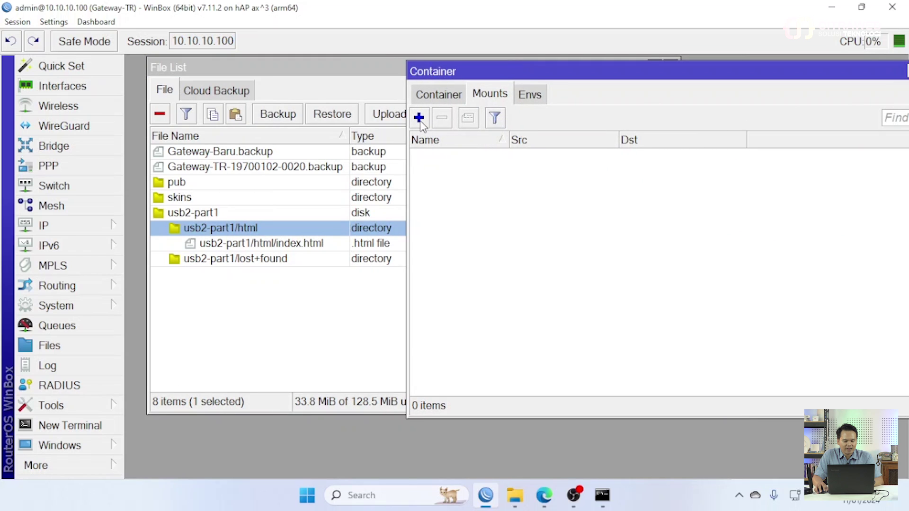
{"action": "left_click", "coordinate": [418, 117]}
{"action": "left_click", "coordinate": [458, 156]}
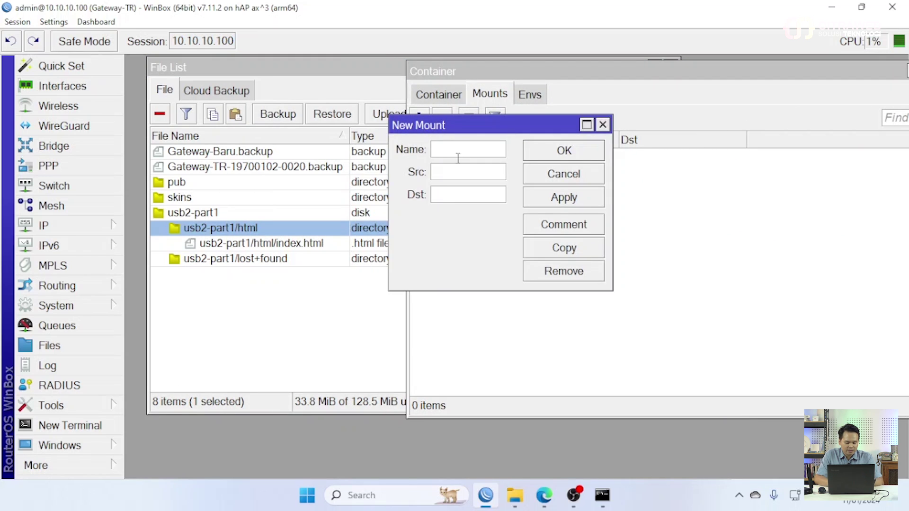
{"action": "type", "text": "nginx"}
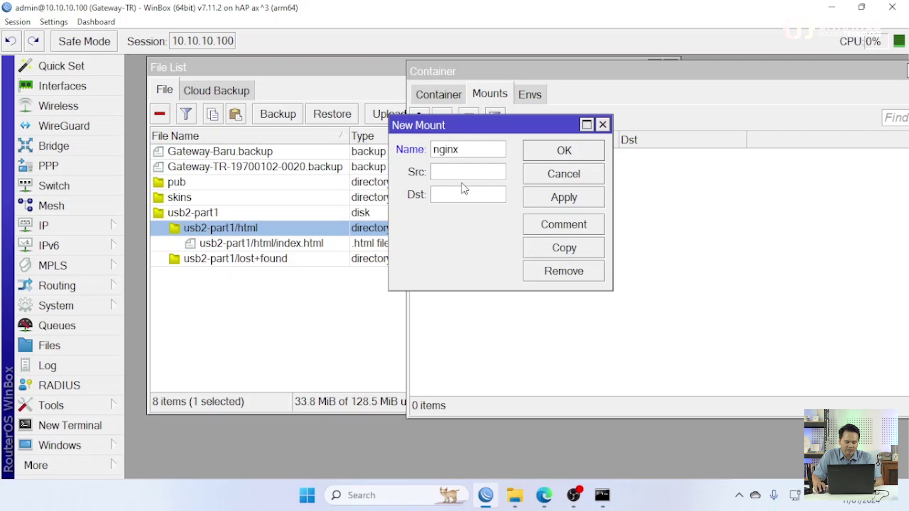
Copy the usb2-part1/html folder path from the File List
{"action": "right_click", "coordinate": [251, 231]}
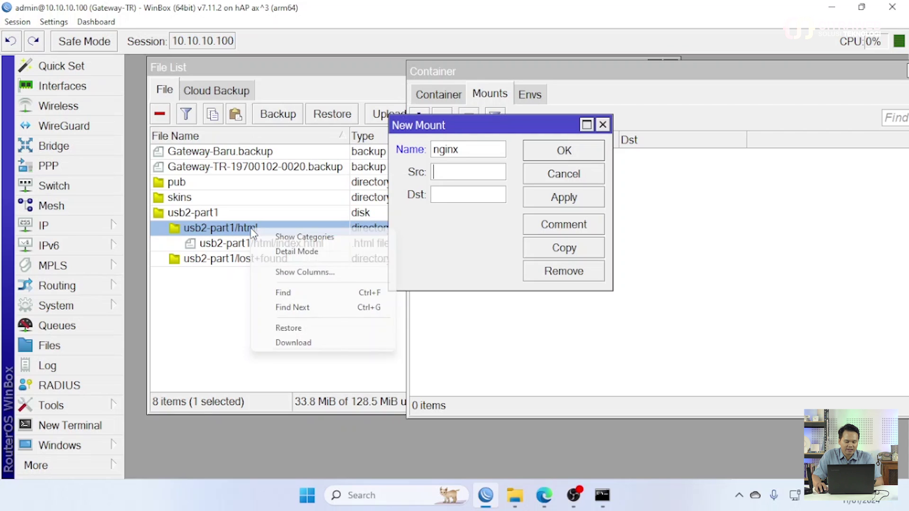
{"action": "double_click", "coordinate": [234, 232]}
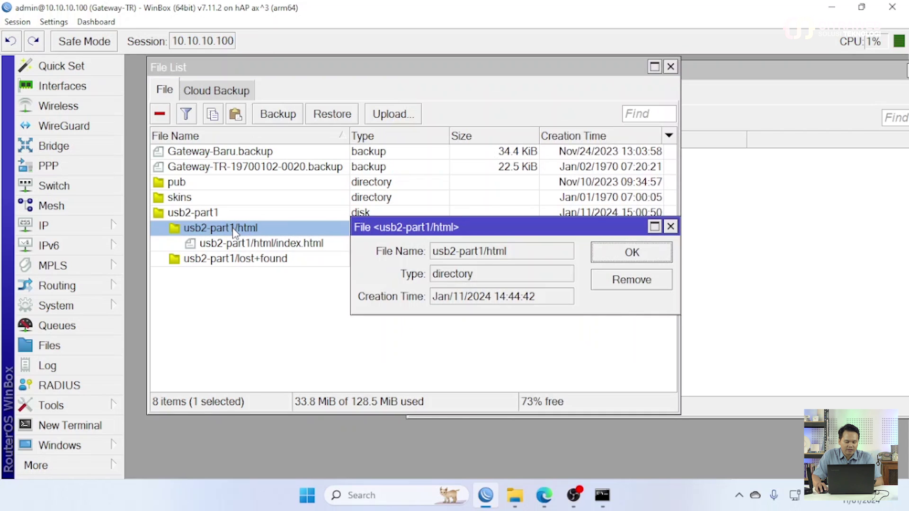
{"action": "double_click", "coordinate": [496, 255]}
{"action": "right_click", "coordinate": [494, 258]}
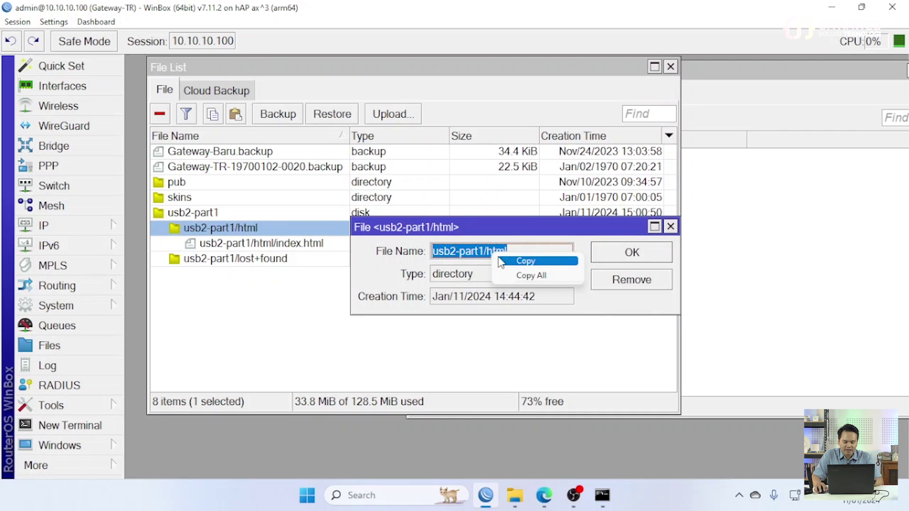
{"action": "left_click", "coordinate": [506, 261]}
{"action": "left_click", "coordinate": [648, 255]}
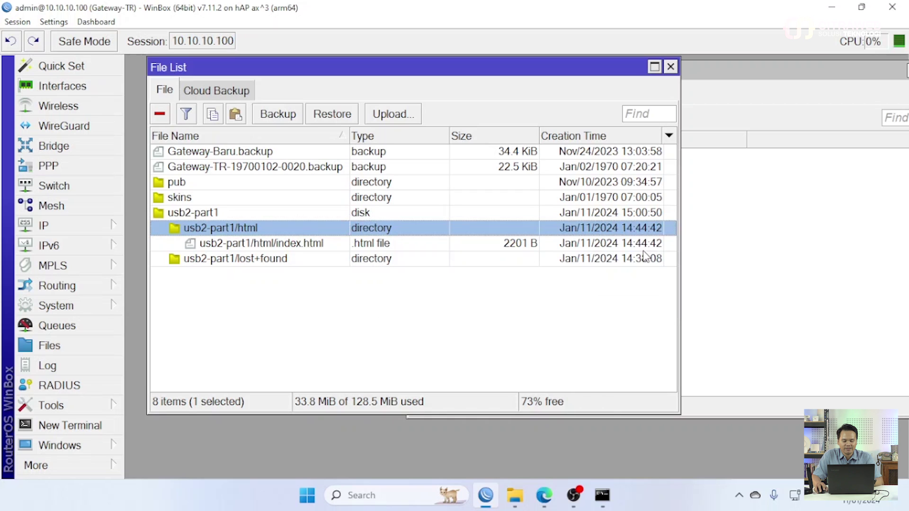
Set the nginx mount source to usb2-part1/html and destination /usr/share/nginx/html, then save
{"action": "left_click_drag", "start_coordinate": [618, 69], "coordinate": [609, 161]}
{"action": "left_click", "coordinate": [487, 124]}
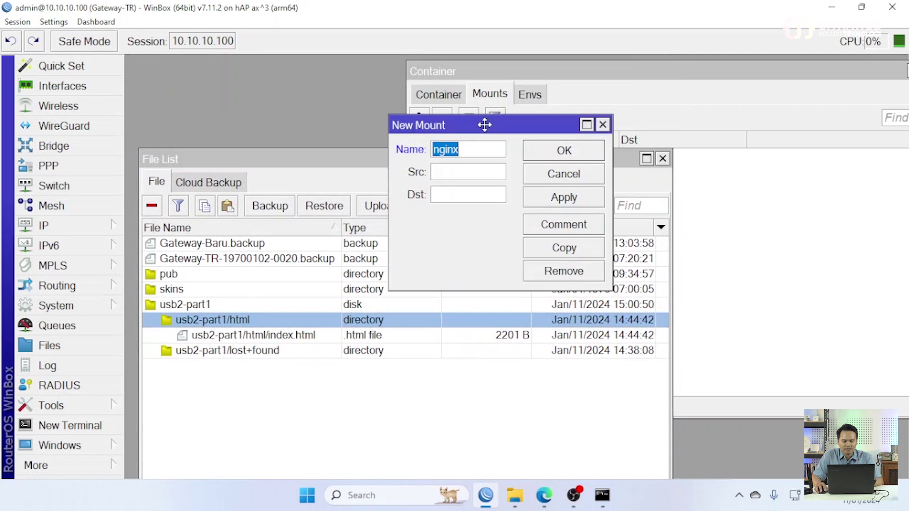
{"action": "left_click", "coordinate": [468, 175]}
{"action": "key", "text": "ctrl+v"}
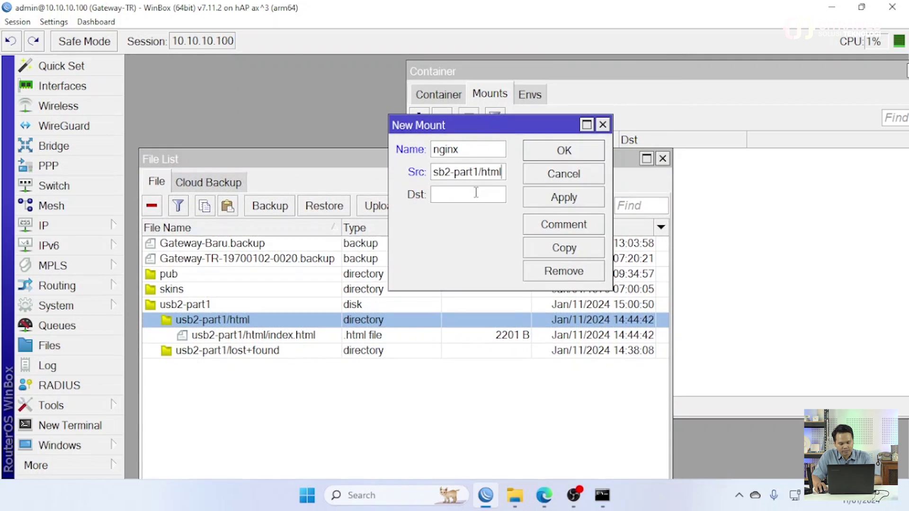
{"action": "left_click", "coordinate": [464, 198]}
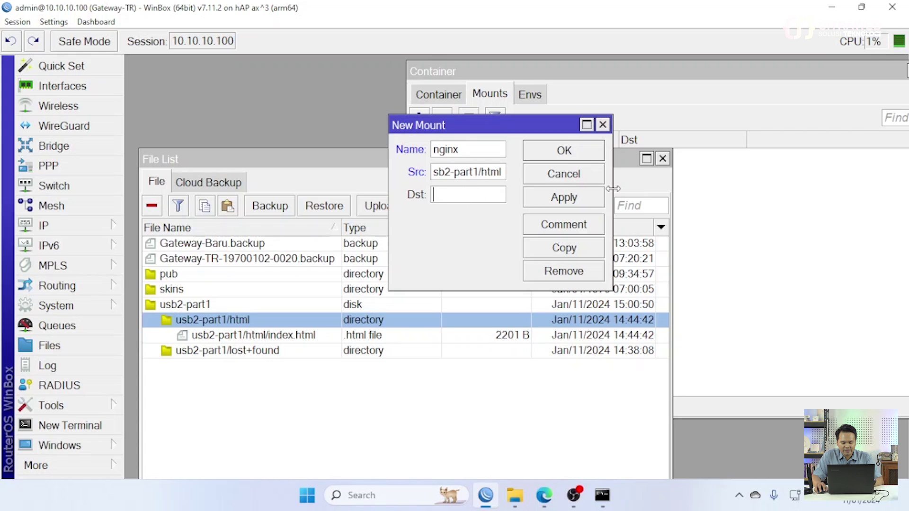
{"action": "left_click_drag", "start_coordinate": [614, 189], "coordinate": [795, 190]}
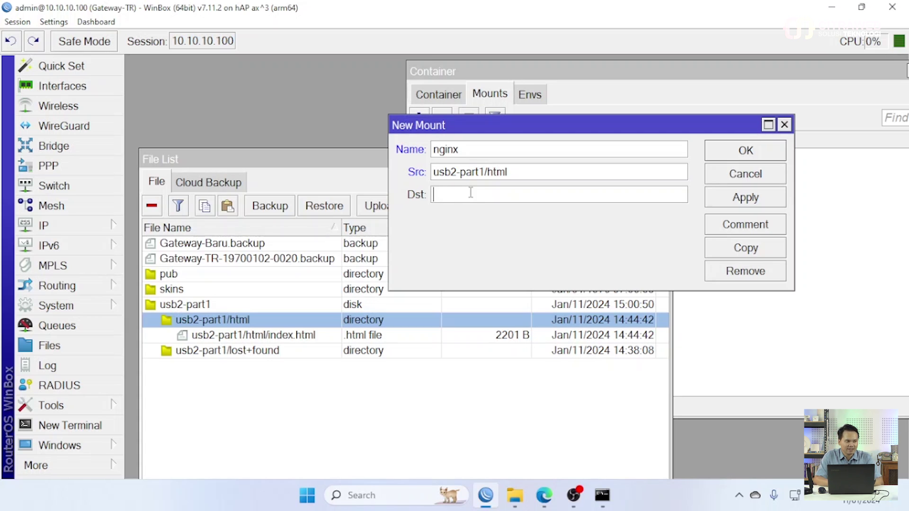
{"action": "type", "text": "usr"}
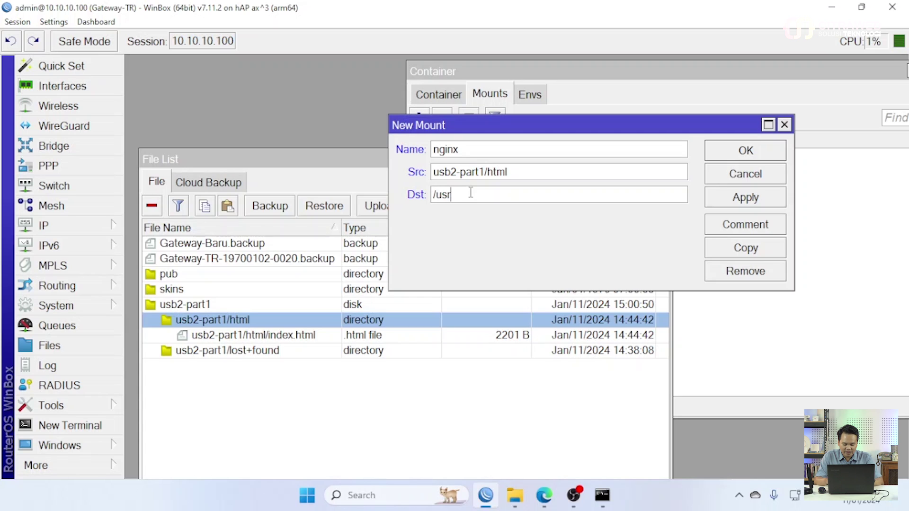
{"action": "type", "text": "/share/nginx"}
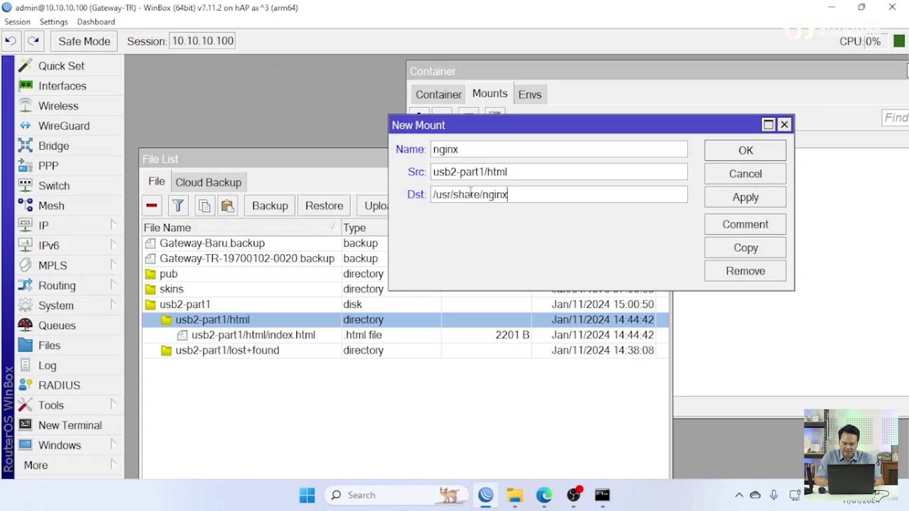
{"action": "type", "text": "/html"}
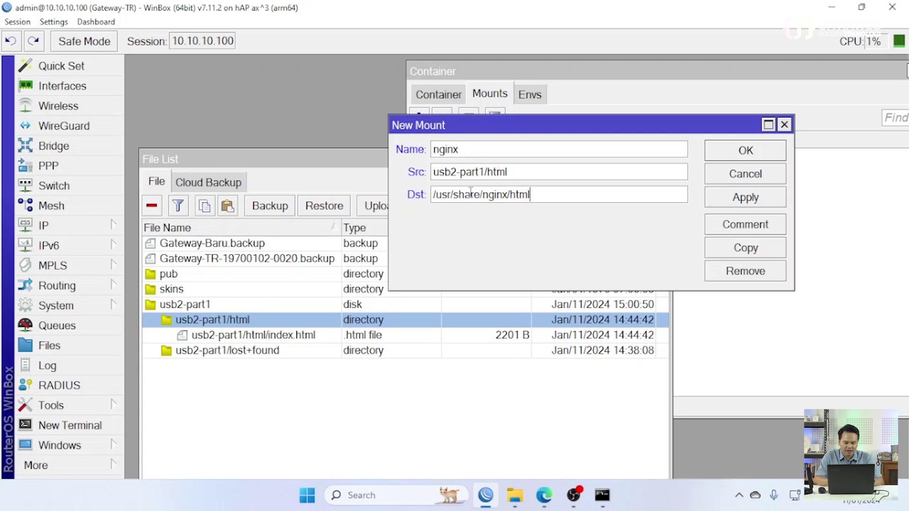
{"action": "left_click", "coordinate": [738, 203]}
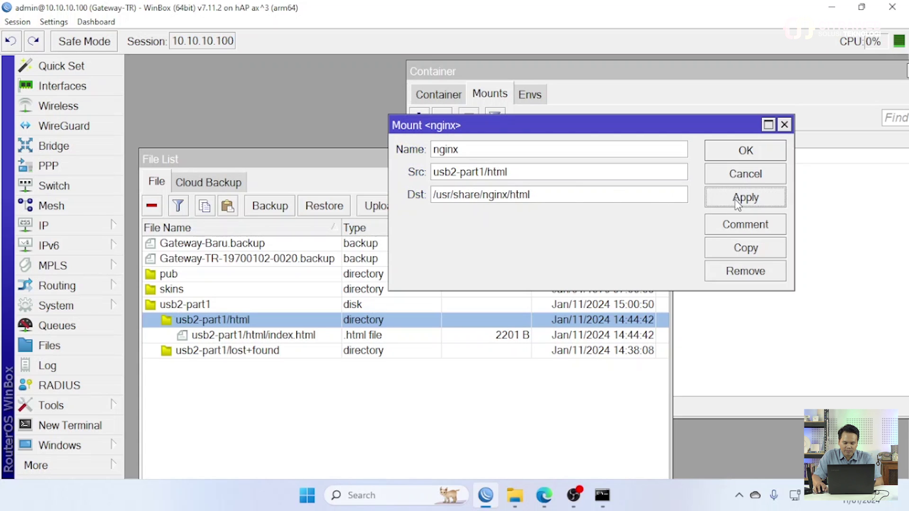
{"action": "left_click", "coordinate": [753, 153]}
{"action": "left_click", "coordinate": [635, 80]}
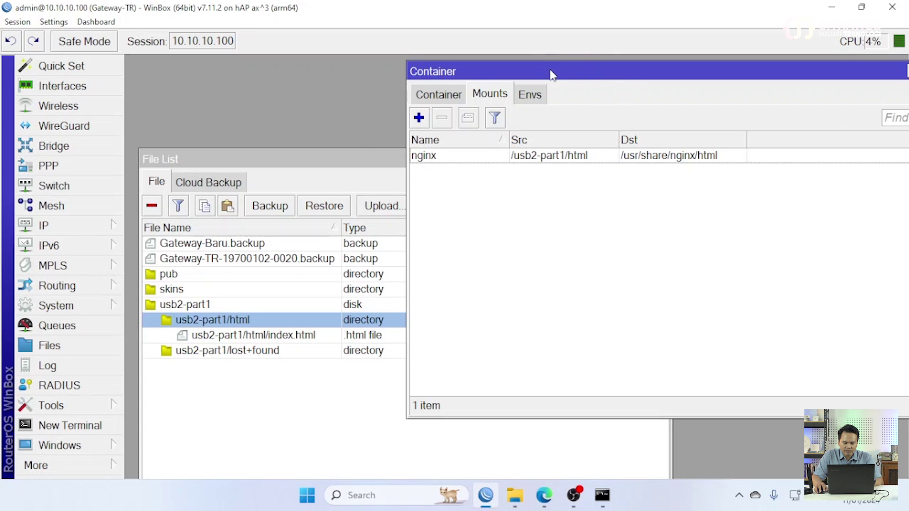
Move the Container window over the File List and show its still-empty container list
{"action": "left_click_drag", "start_coordinate": [549, 71], "coordinate": [347, 68]}
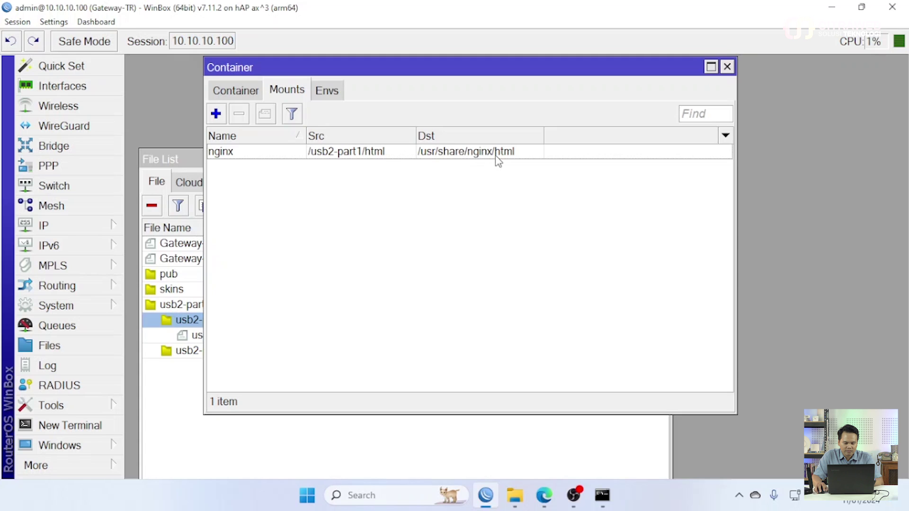
{"action": "left_click", "coordinate": [243, 93]}
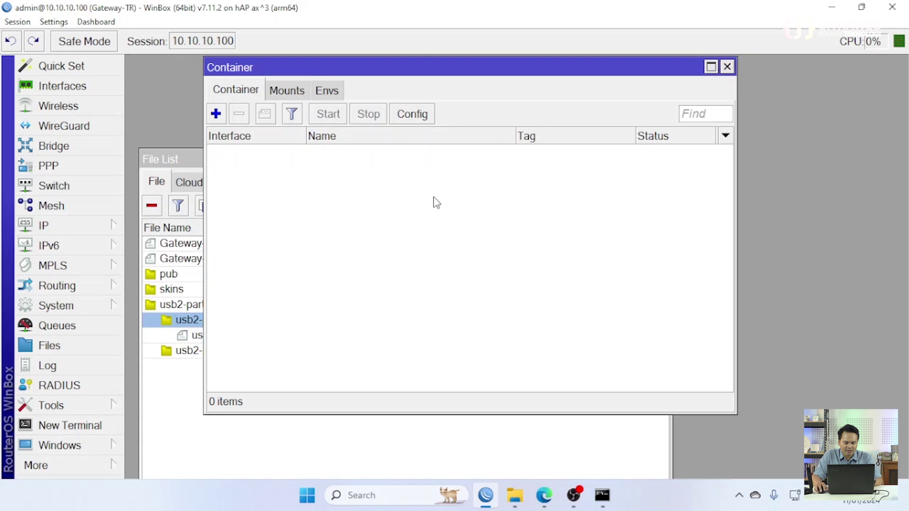
{"action": "left_click", "coordinate": [411, 118]}
{"action": "left_click", "coordinate": [500, 169]}
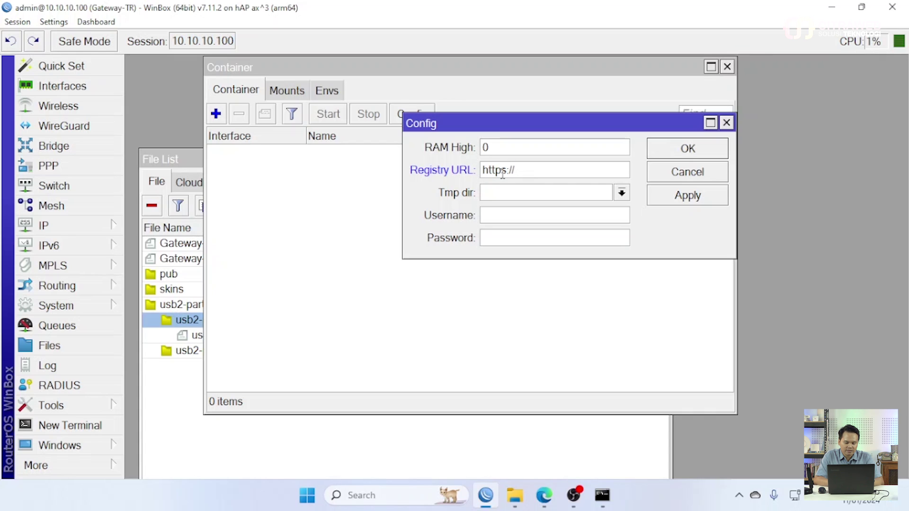
{"action": "type", "text": "egistry"}
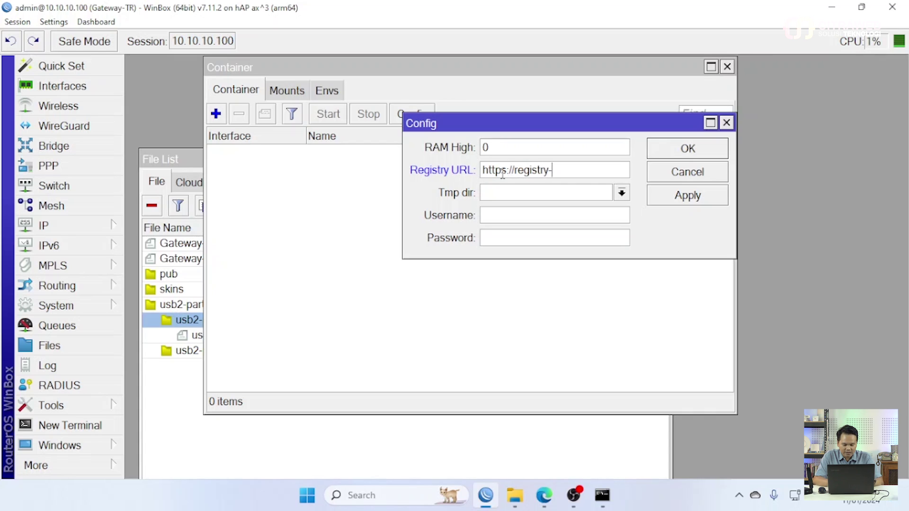
{"action": "type", "text": "-1.docker.io"}
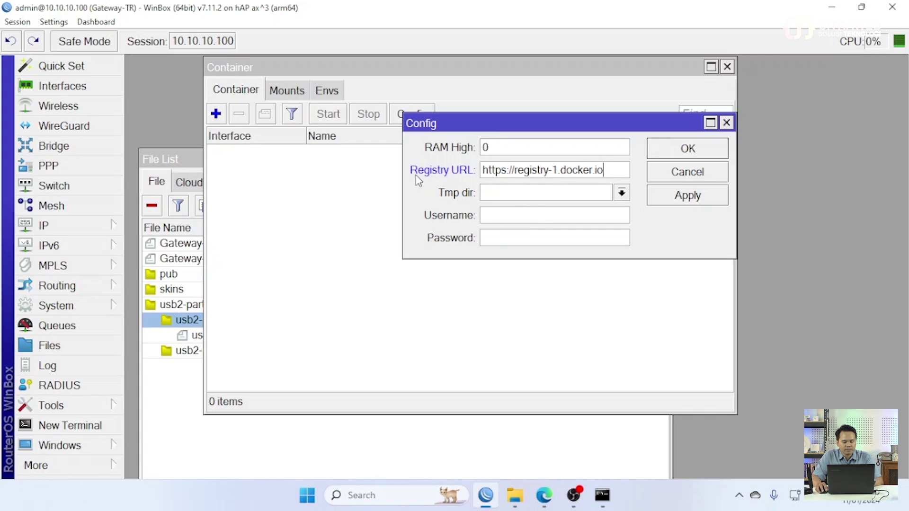
{"action": "left_click_drag", "start_coordinate": [434, 122], "coordinate": [393, 100]}
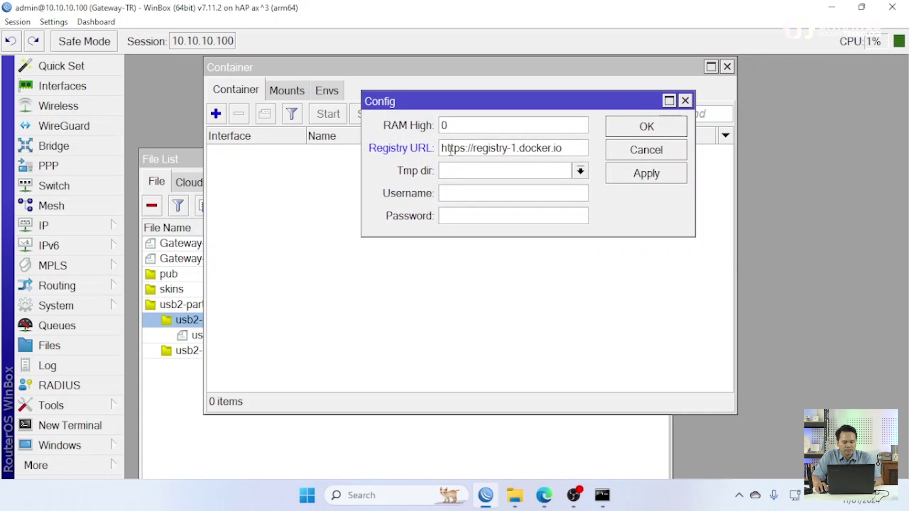
{"action": "left_click", "coordinate": [648, 179]}
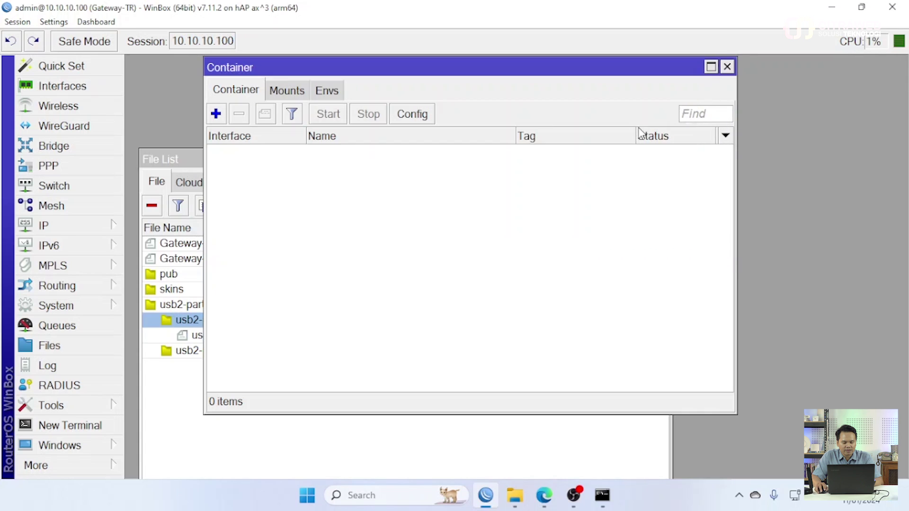
Close the previous container settings and start a new container entry, ready at Remote Image
{"action": "left_click", "coordinate": [641, 132]}
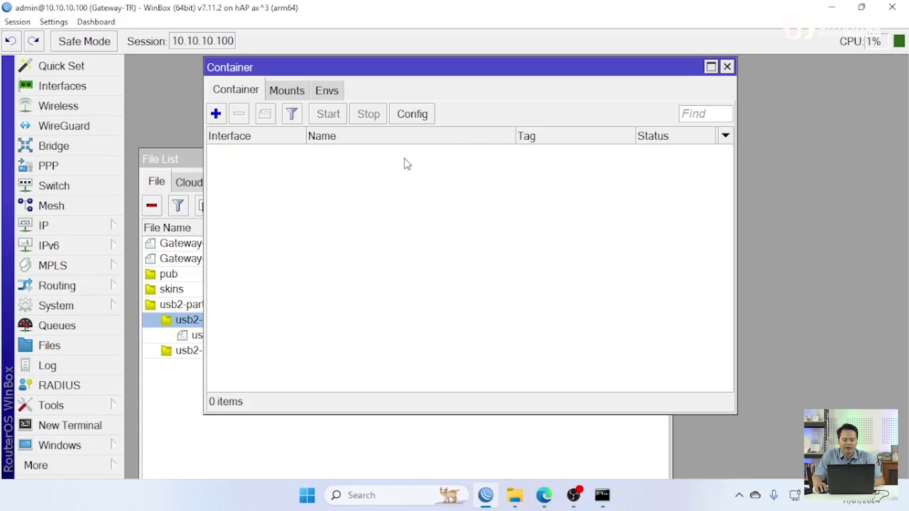
{"action": "left_click", "coordinate": [216, 115]}
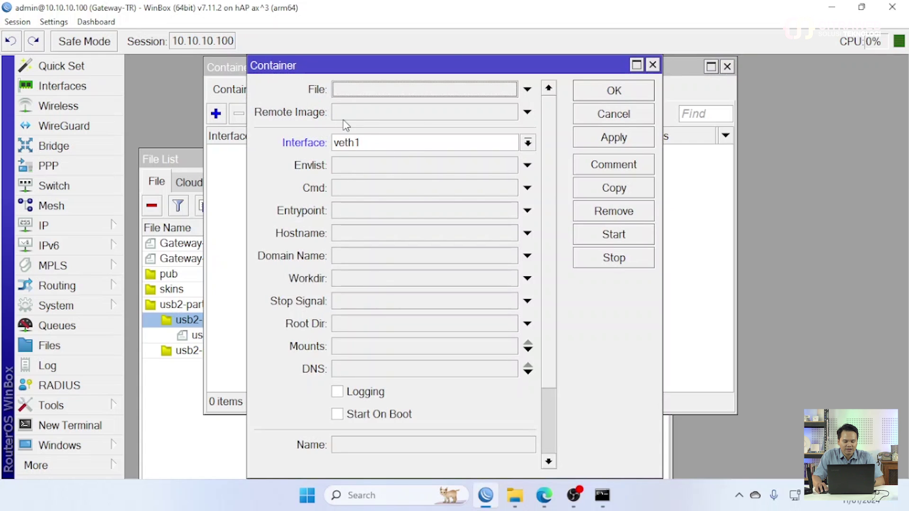
{"action": "left_click", "coordinate": [344, 116]}
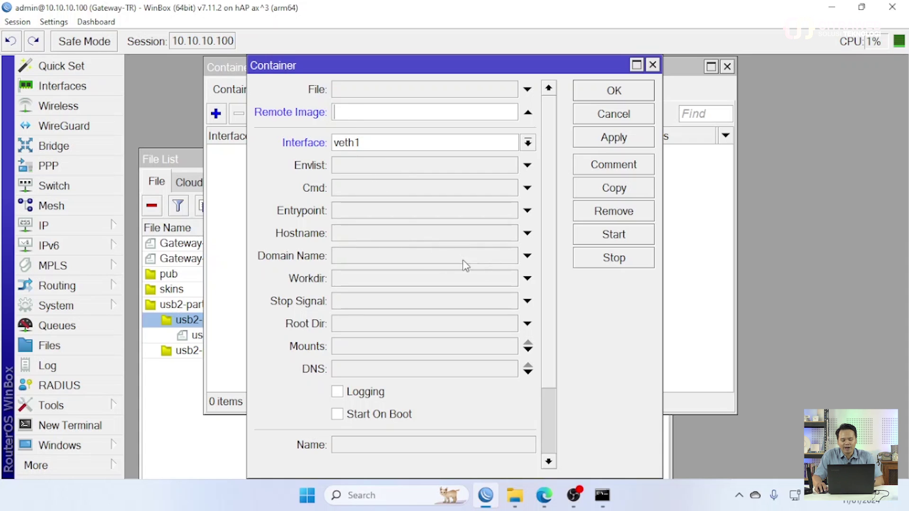
Check the MikroTik Container docs and nginx tags page, then return to the Remote Image field
{"action": "mouse_move", "coordinate": [546, 504]}
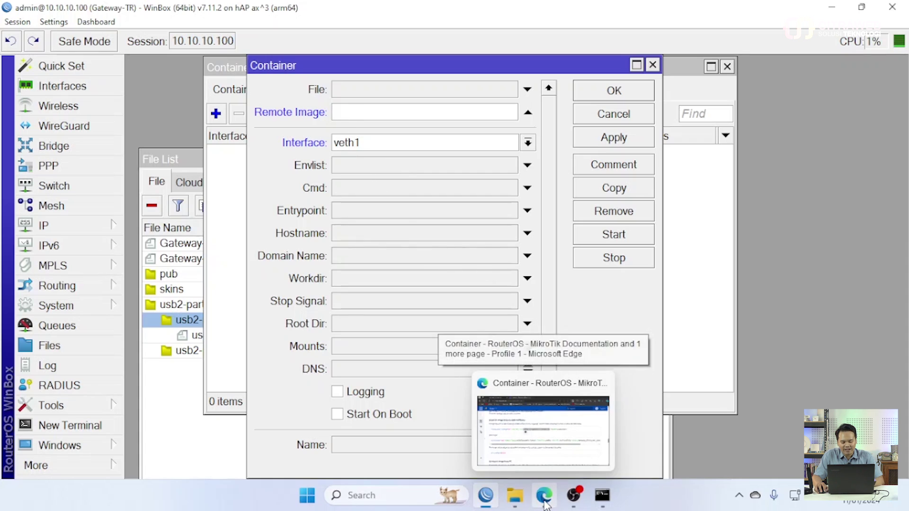
{"action": "left_click", "coordinate": [543, 428]}
{"action": "scroll", "coordinate": [313, 301], "scroll_direction": "up", "scroll_amount": 5}
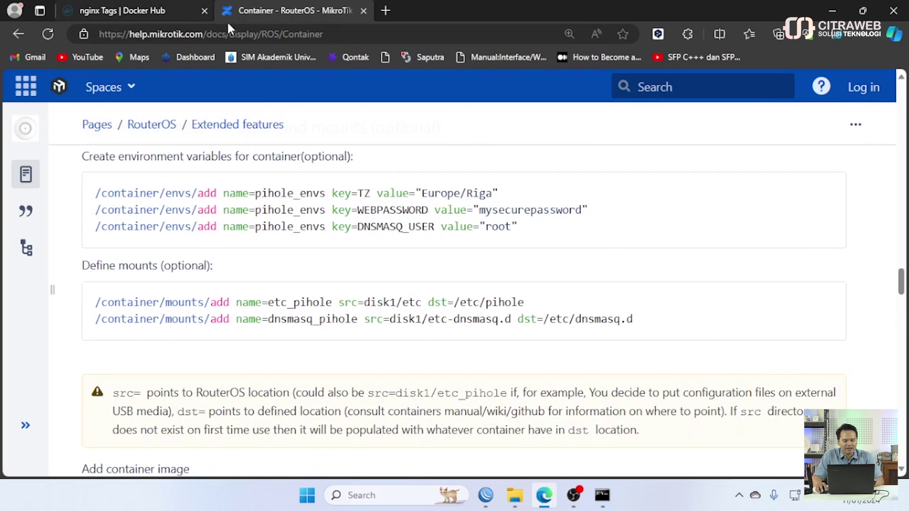
{"action": "left_click", "coordinate": [179, 7]}
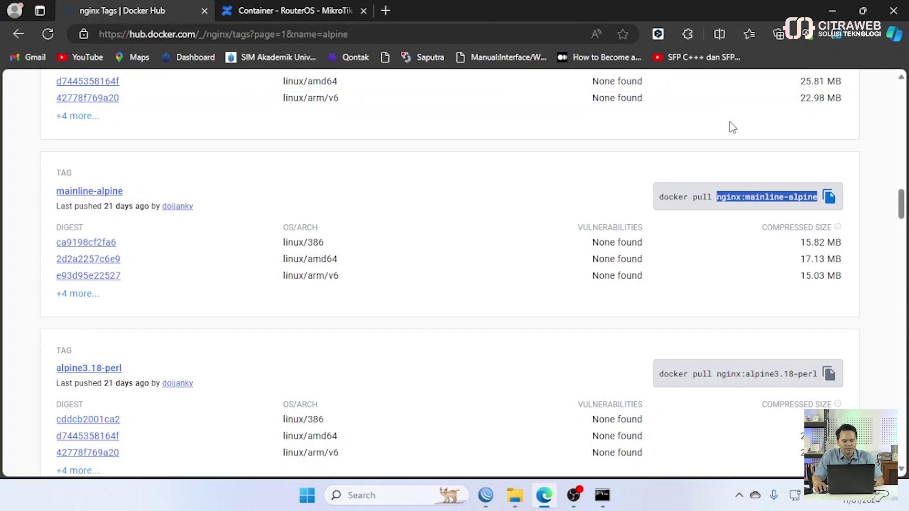
{"action": "left_click", "coordinate": [362, 11]}
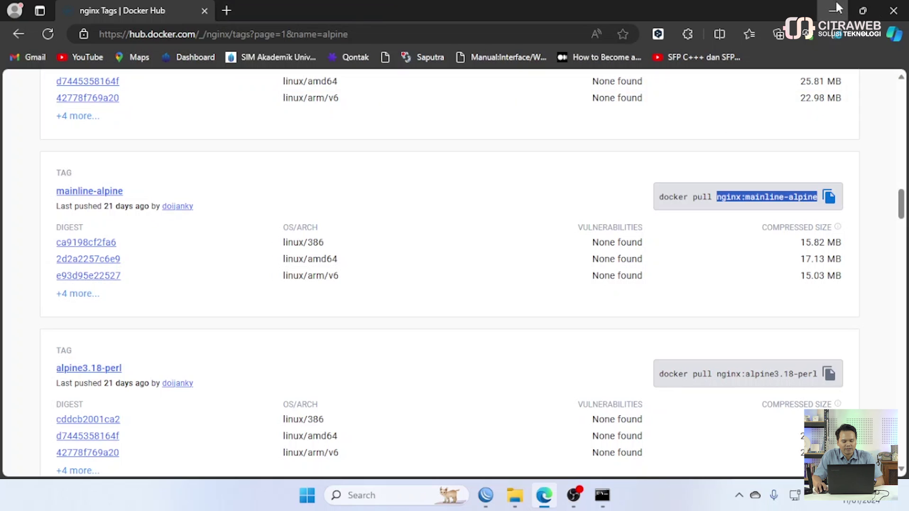
{"action": "key", "text": "alt+Tab"}
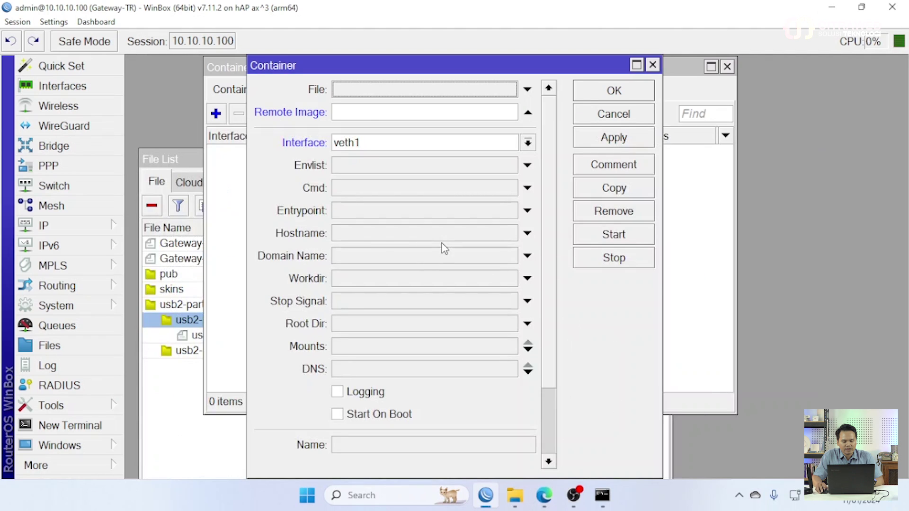
{"action": "left_click", "coordinate": [358, 112]}
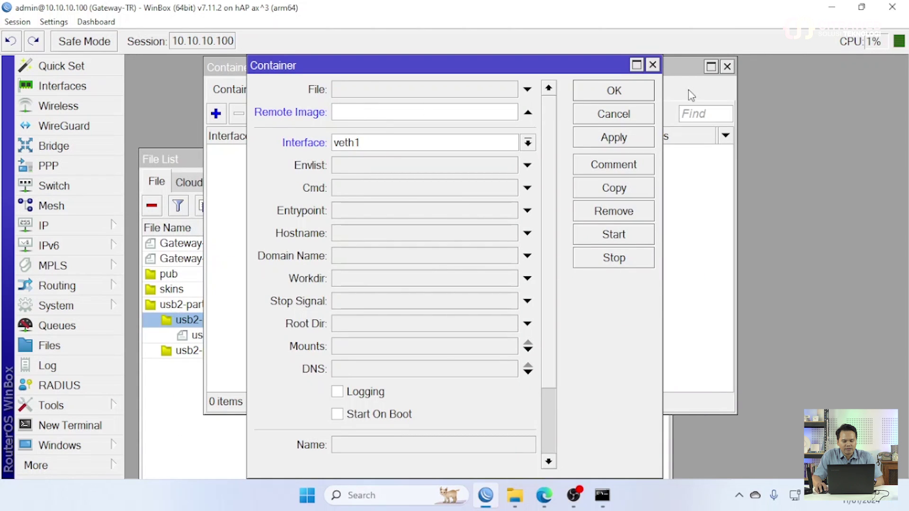
{"action": "left_click", "coordinate": [653, 64]}
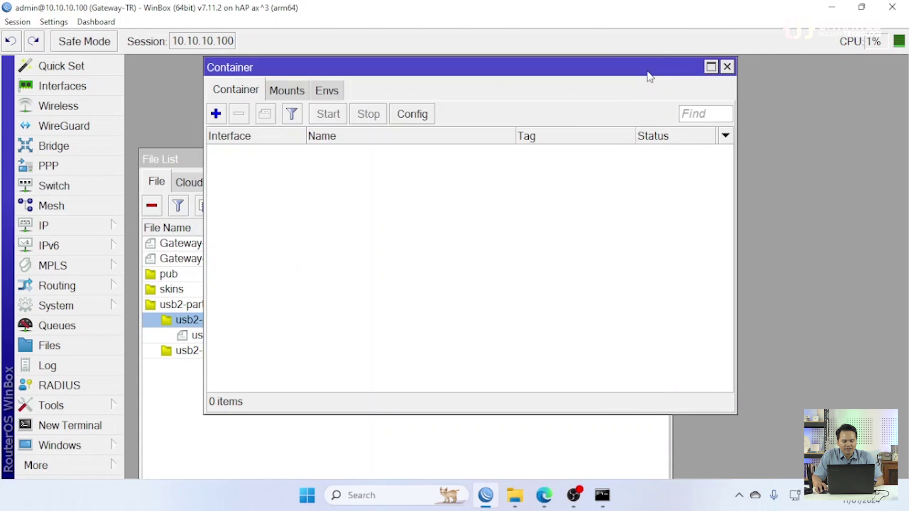
{"action": "left_click", "coordinate": [216, 114]}
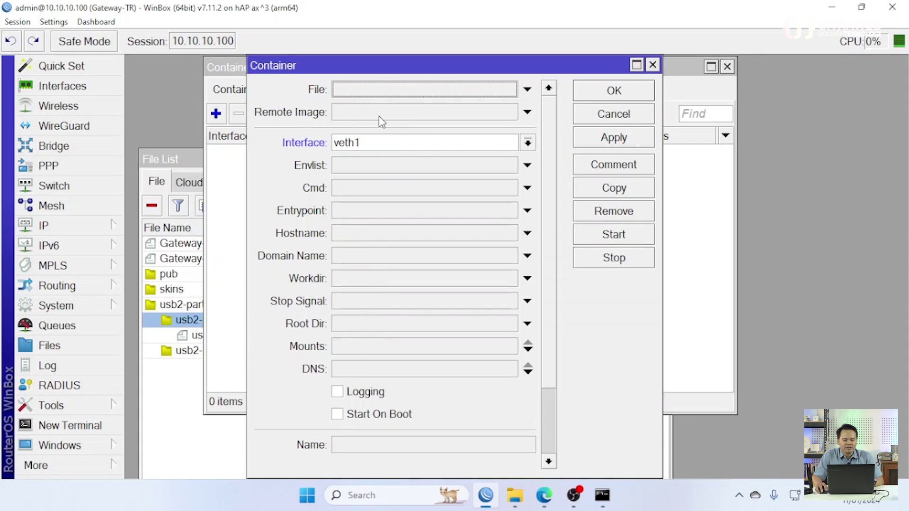
{"action": "left_click", "coordinate": [346, 118]}
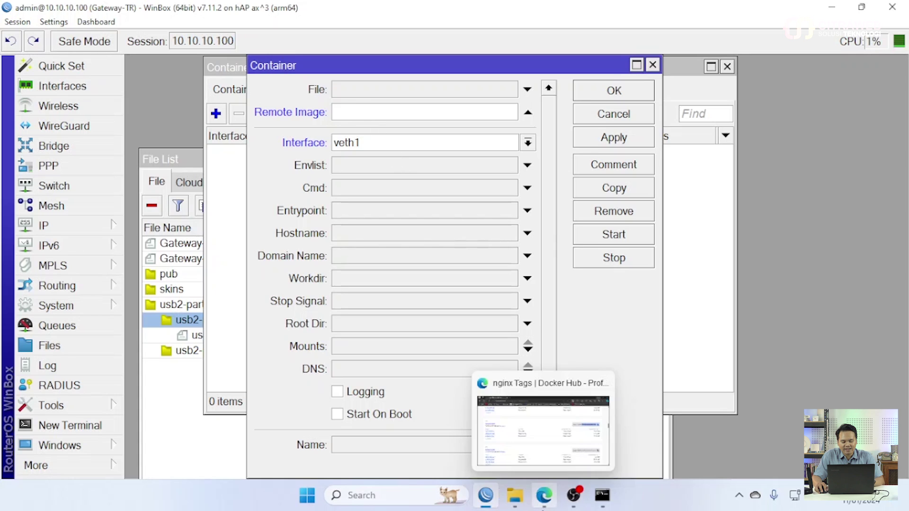
Scroll the Docker Hub nginx Tags page to the mainline-alpine tag
{"action": "left_click", "coordinate": [544, 495]}
{"action": "scroll", "coordinate": [265, 246], "scroll_direction": "up", "scroll_amount": 10}
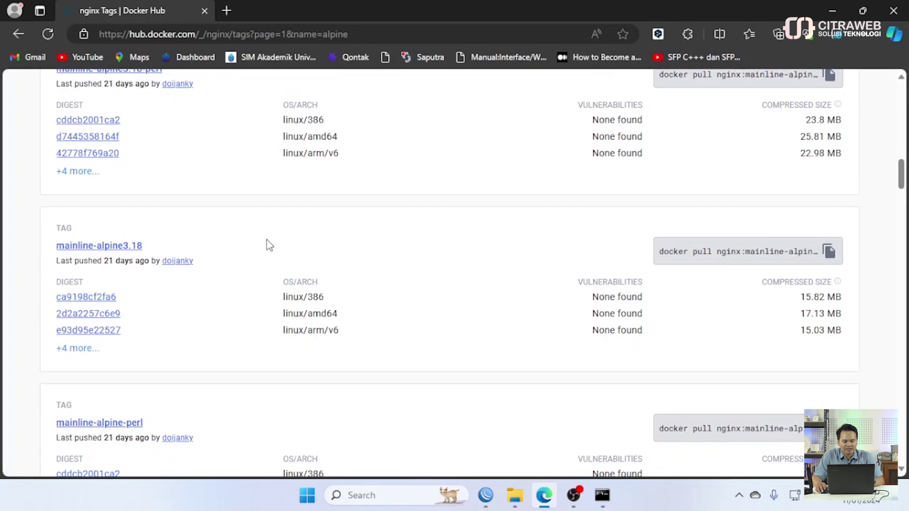
{"action": "scroll", "coordinate": [267, 241], "scroll_direction": "up", "scroll_amount": 7}
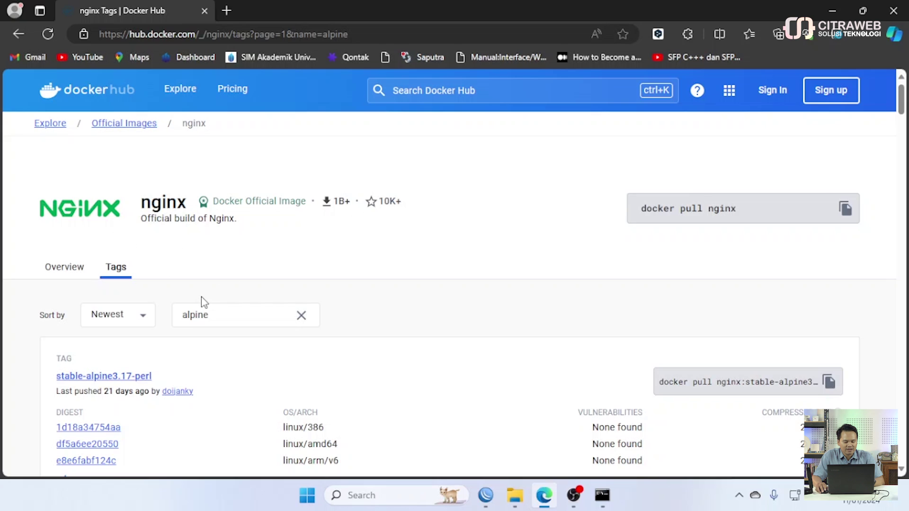
{"action": "scroll", "coordinate": [244, 264], "scroll_direction": "down", "scroll_amount": 8}
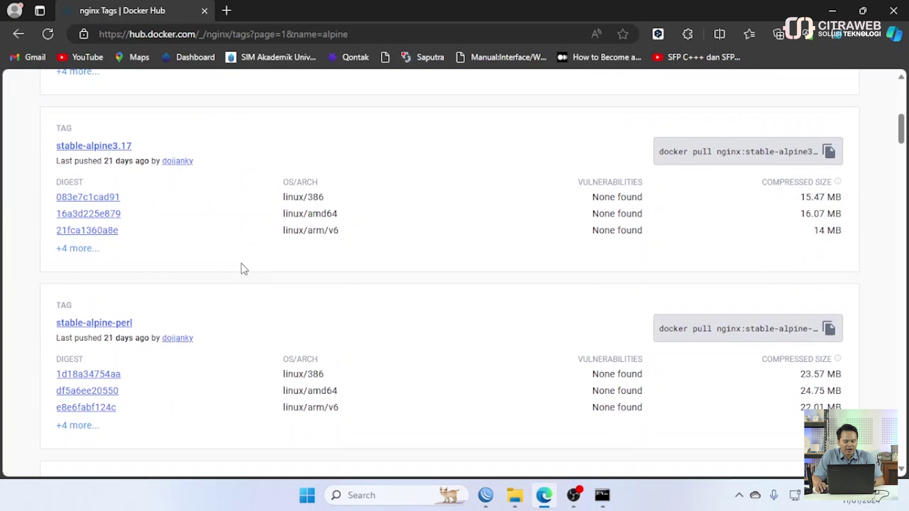
{"action": "scroll", "coordinate": [249, 263], "scroll_direction": "down", "scroll_amount": 4}
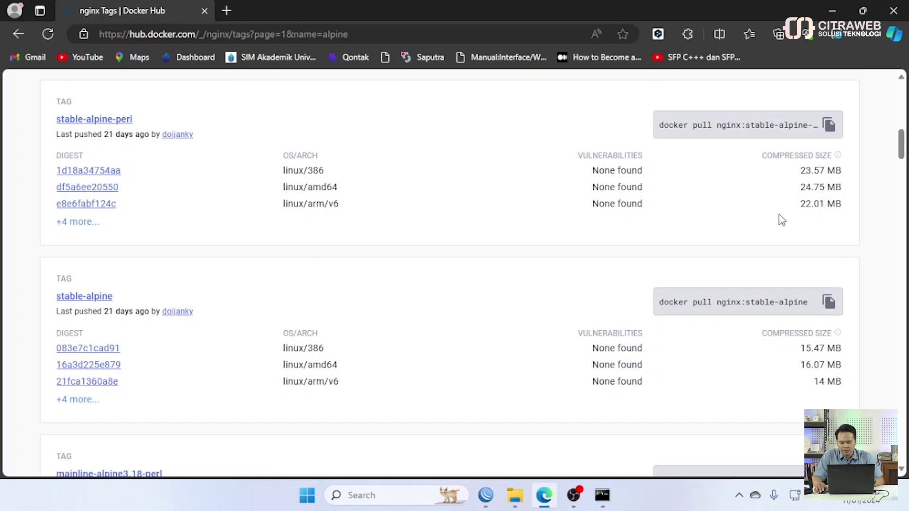
{"action": "scroll", "coordinate": [782, 223], "scroll_direction": "down", "scroll_amount": 4}
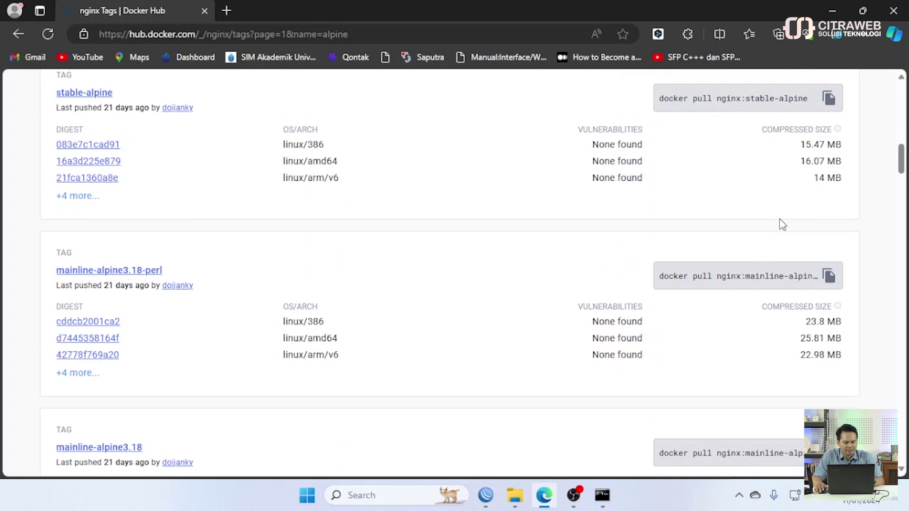
{"action": "scroll", "coordinate": [781, 226], "scroll_direction": "down", "scroll_amount": 4}
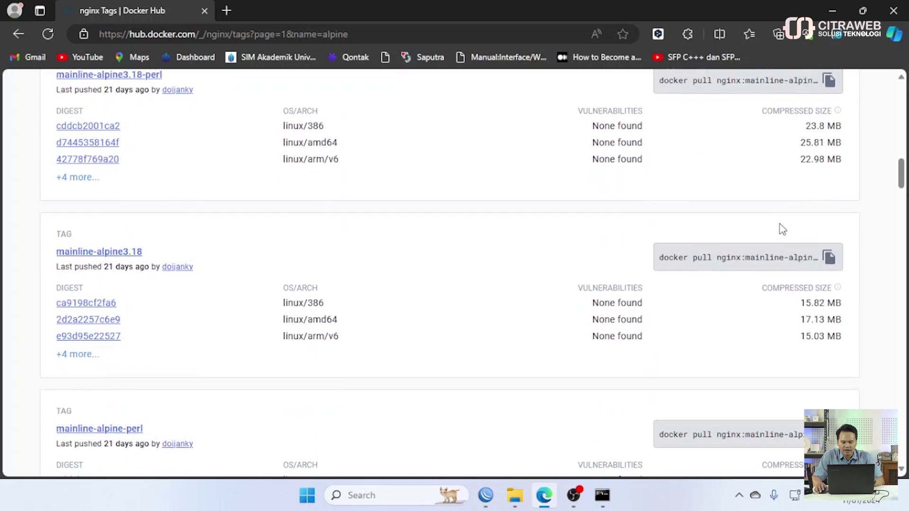
{"action": "scroll", "coordinate": [773, 233], "scroll_direction": "up", "scroll_amount": 4}
{"action": "scroll", "coordinate": [757, 246], "scroll_direction": "down", "scroll_amount": 4}
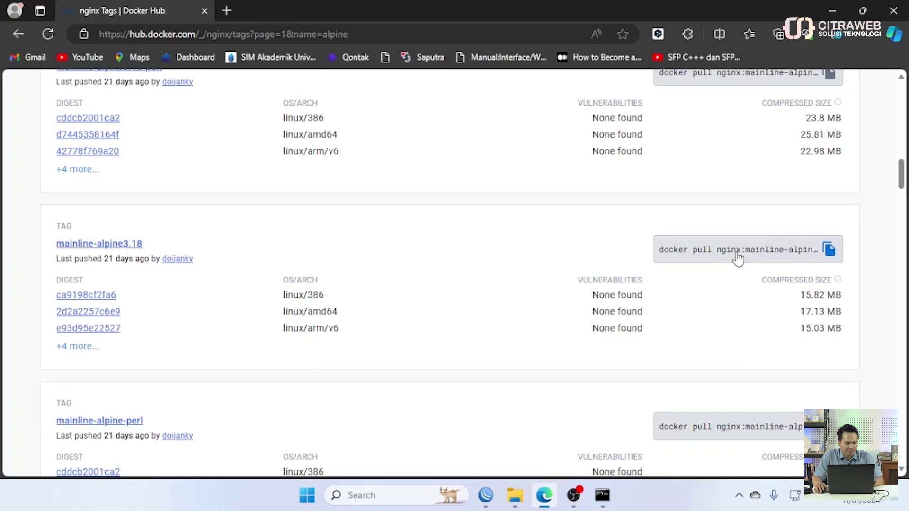
{"action": "scroll", "coordinate": [737, 260], "scroll_direction": "down", "scroll_amount": 8}
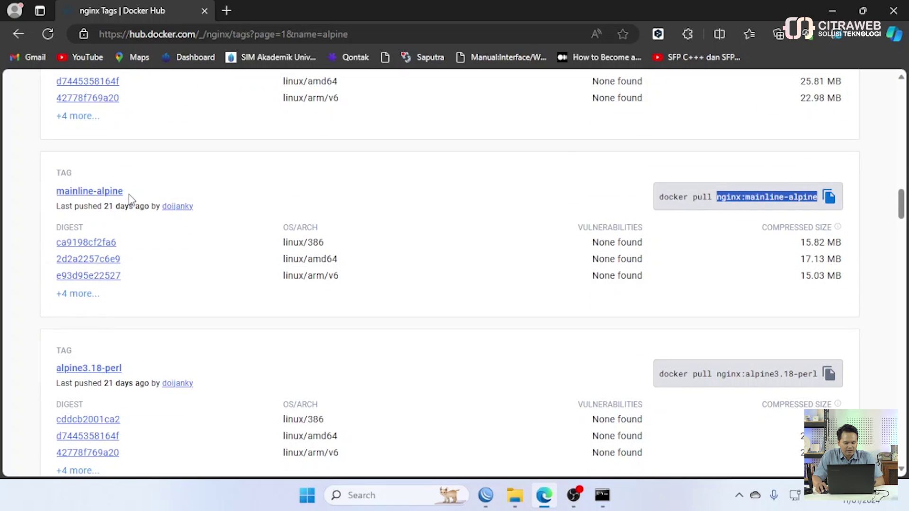
Select nginx:mainline-alpine in the docker pull box and copy it
{"action": "left_click", "coordinate": [640, 203]}
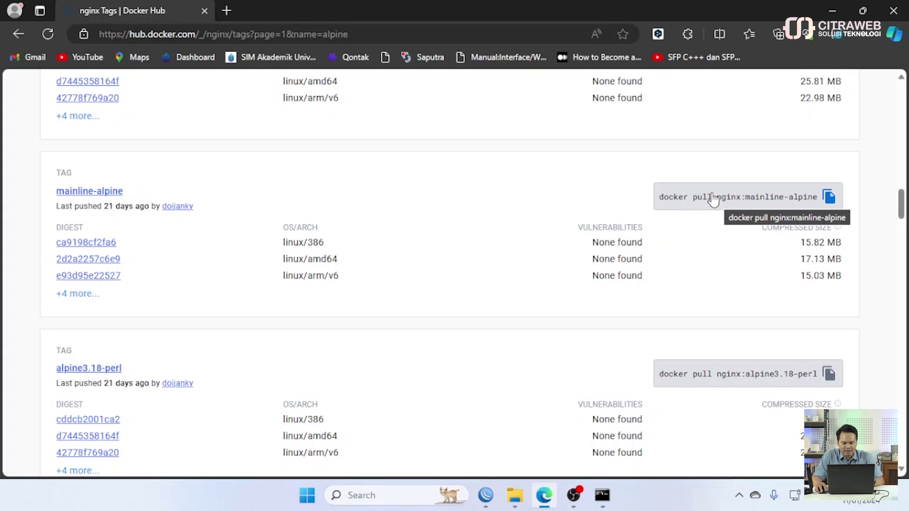
{"action": "left_click_drag", "start_coordinate": [717, 199], "coordinate": [819, 208]}
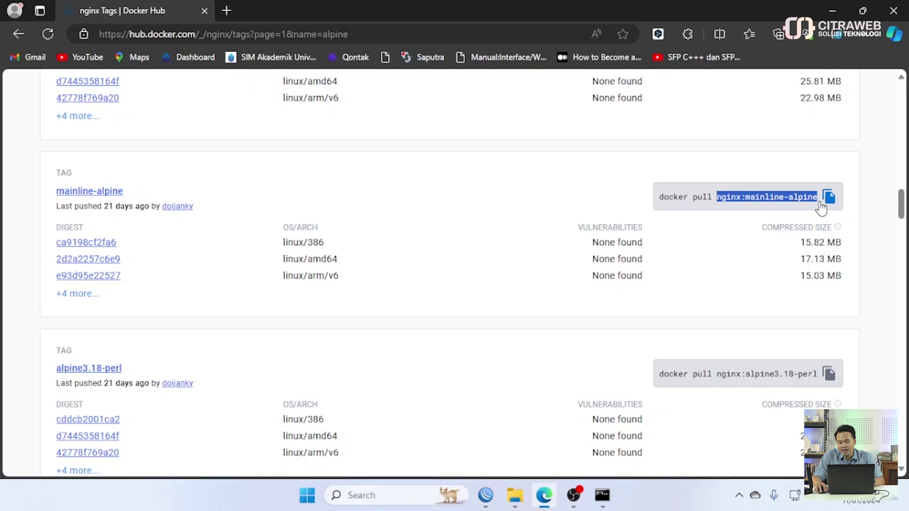
{"action": "left_click", "coordinate": [828, 197]}
{"action": "right_click", "coordinate": [799, 197]}
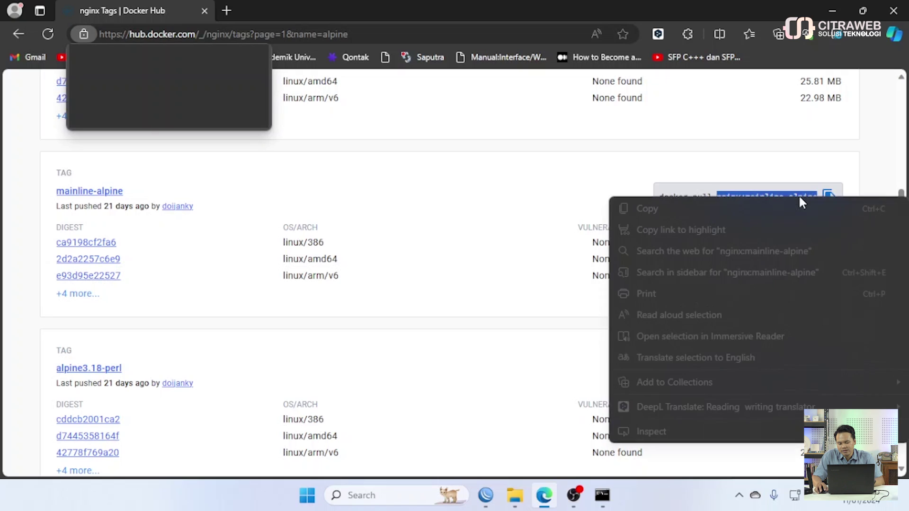
{"action": "left_click", "coordinate": [760, 206]}
Paste nginx:mainline-alpine into the new container's Remote Image field
{"action": "left_click", "coordinate": [486, 495]}
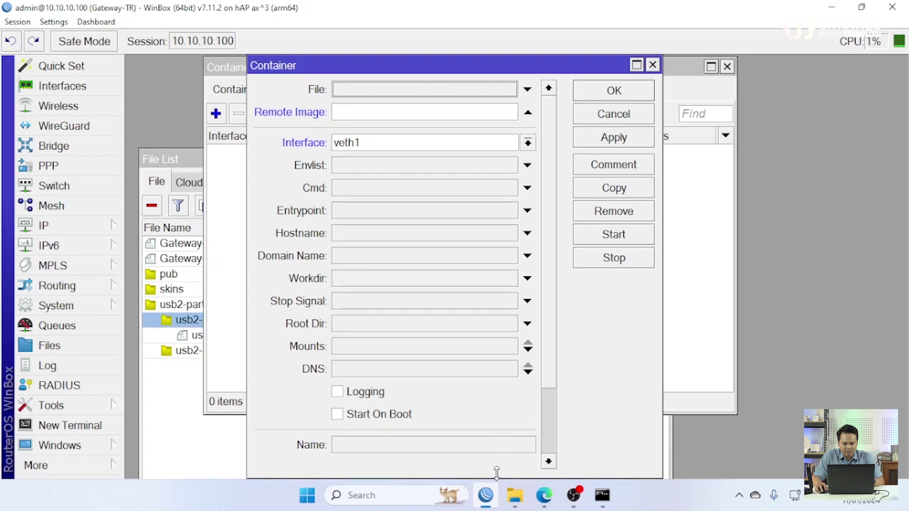
{"action": "left_click", "coordinate": [365, 113]}
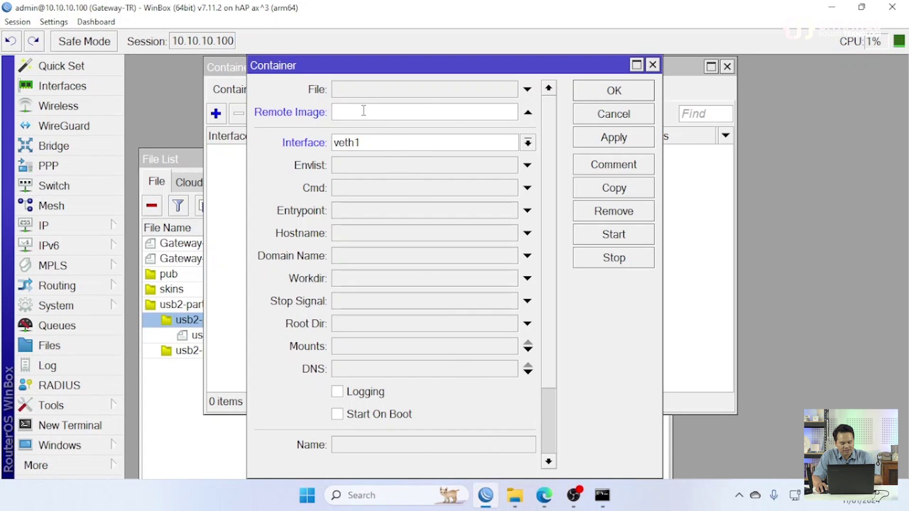
{"action": "key", "text": "ctrl+v"}
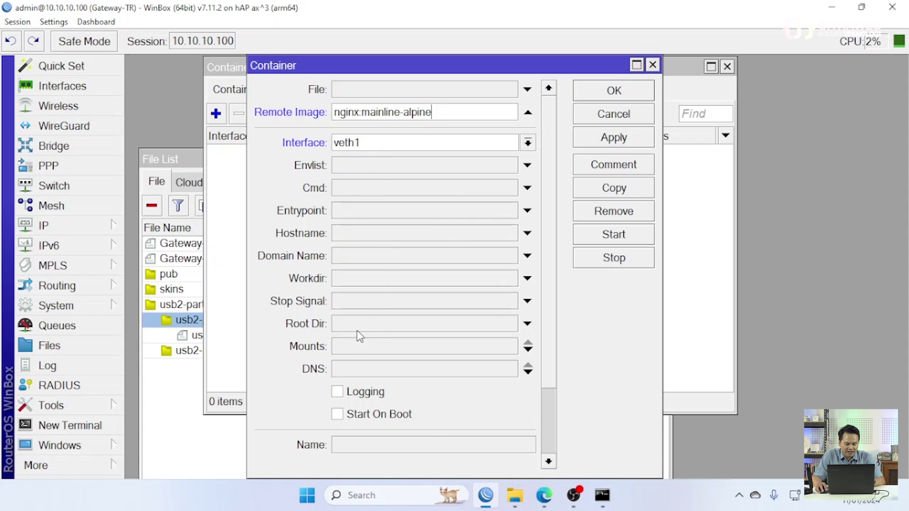
Set Mounts to nginx, Root Dir to usb2-part1/rootnginx, and enable Logging
{"action": "left_click", "coordinate": [351, 345]}
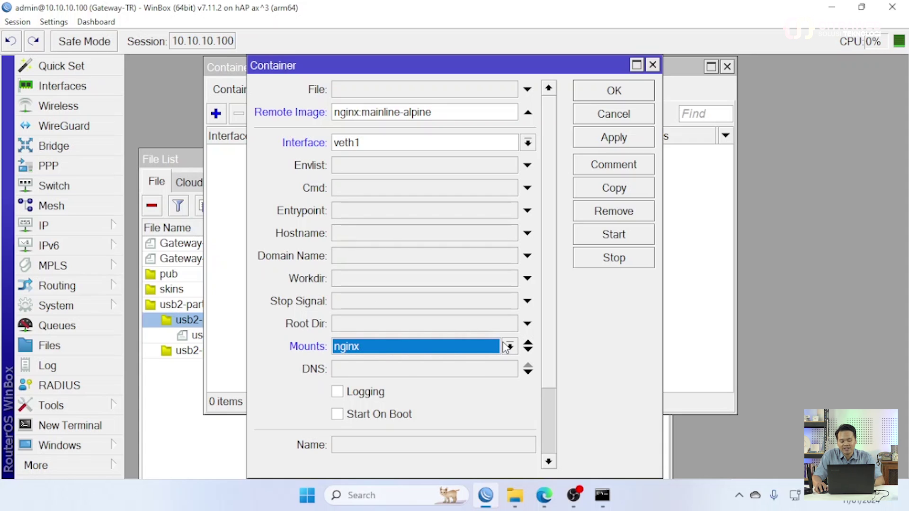
{"action": "left_click", "coordinate": [342, 328]}
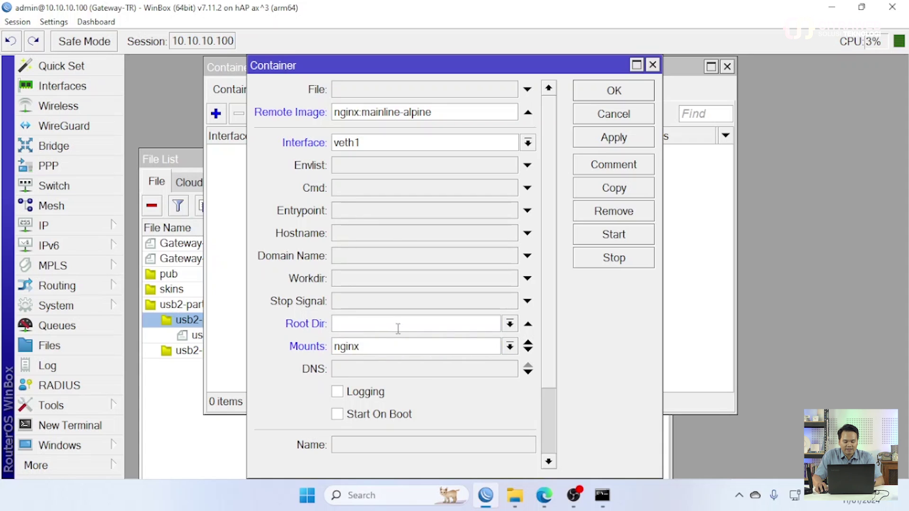
{"action": "left_click", "coordinate": [516, 329]}
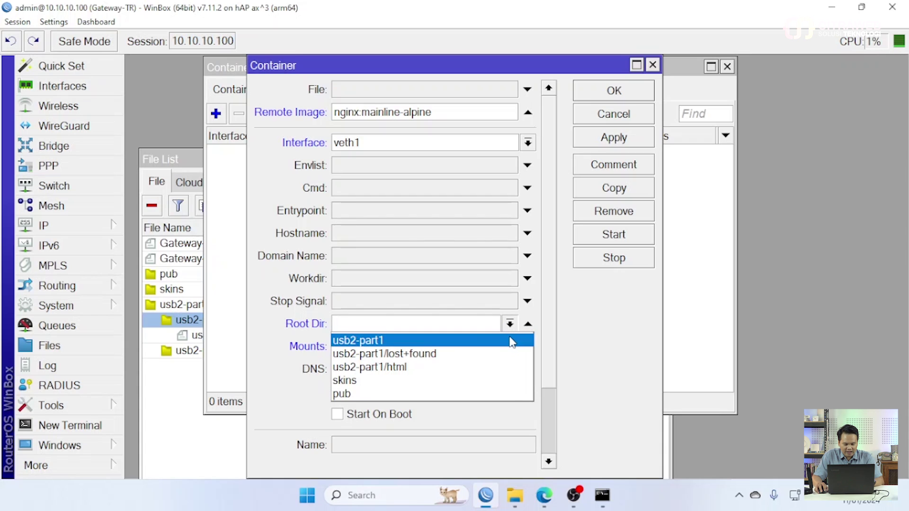
{"action": "left_click", "coordinate": [512, 341]}
{"action": "left_click", "coordinate": [393, 328]}
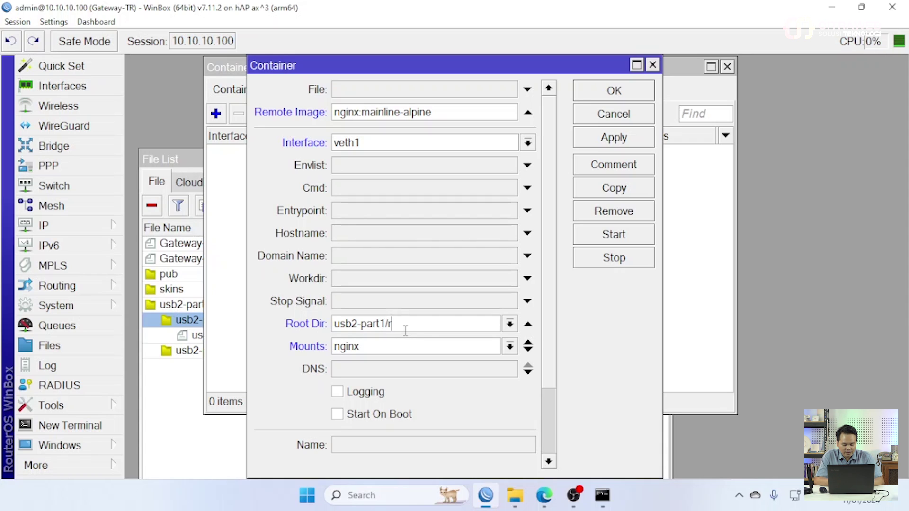
{"action": "type", "text": "ootnginx"}
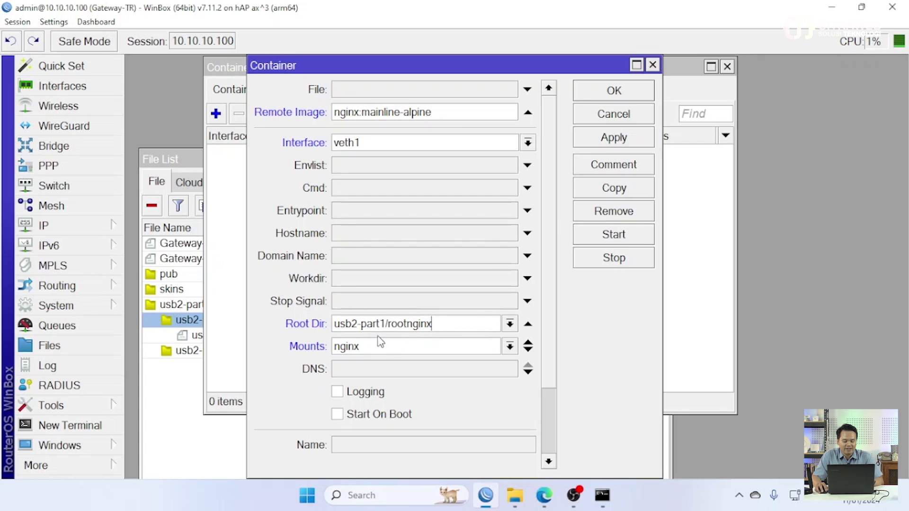
{"action": "left_click", "coordinate": [337, 392]}
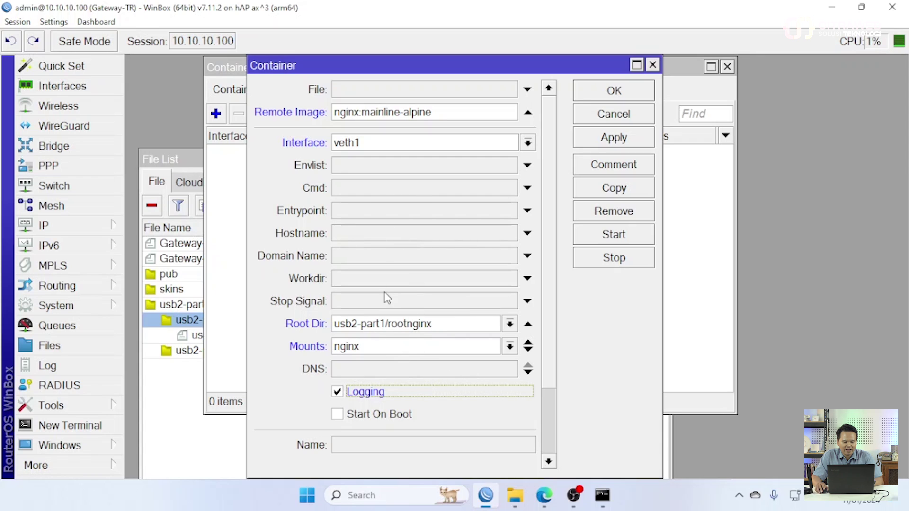
Apply the container settings, then close that entry without adding it
{"action": "left_click", "coordinate": [615, 142]}
{"action": "left_click", "coordinate": [485, 496]}
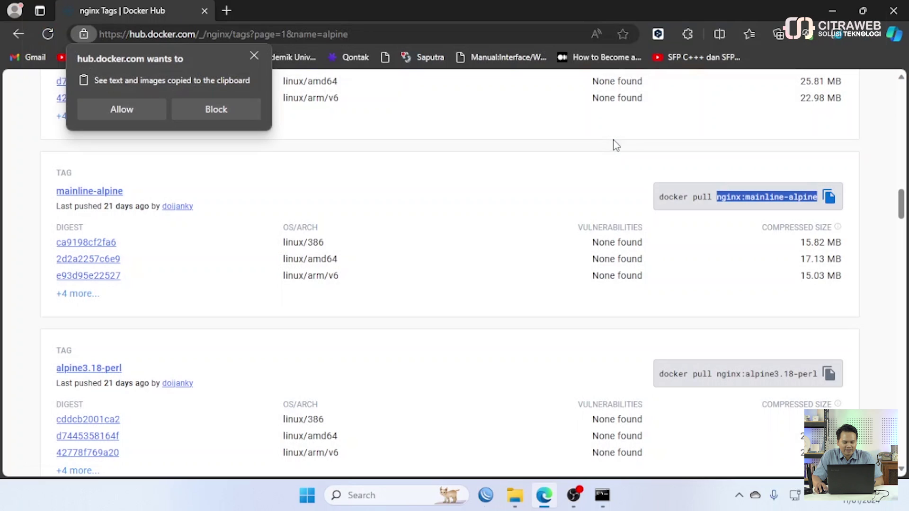
{"action": "left_click", "coordinate": [485, 504]}
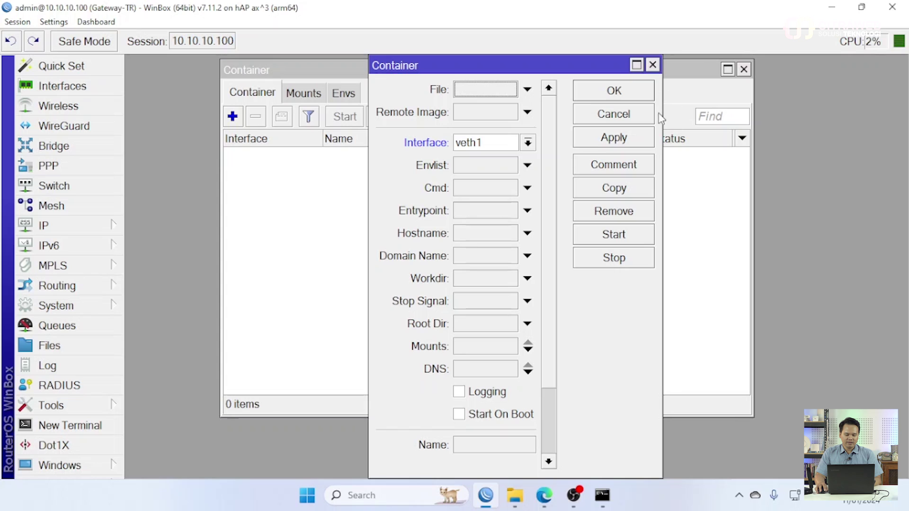
{"action": "left_click", "coordinate": [652, 65]}
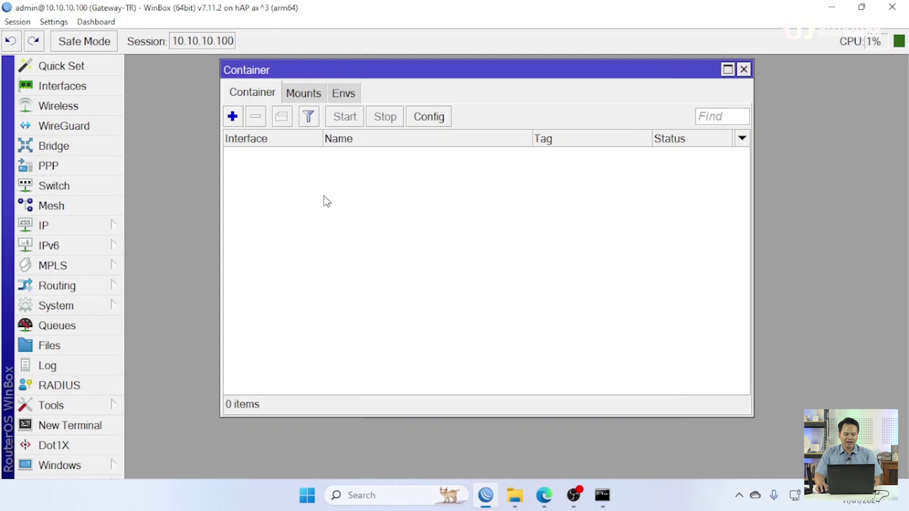
Start a fresh container entry, widen its window, and begin typing 'ngin' as Remote Image
{"action": "left_click", "coordinate": [232, 121]}
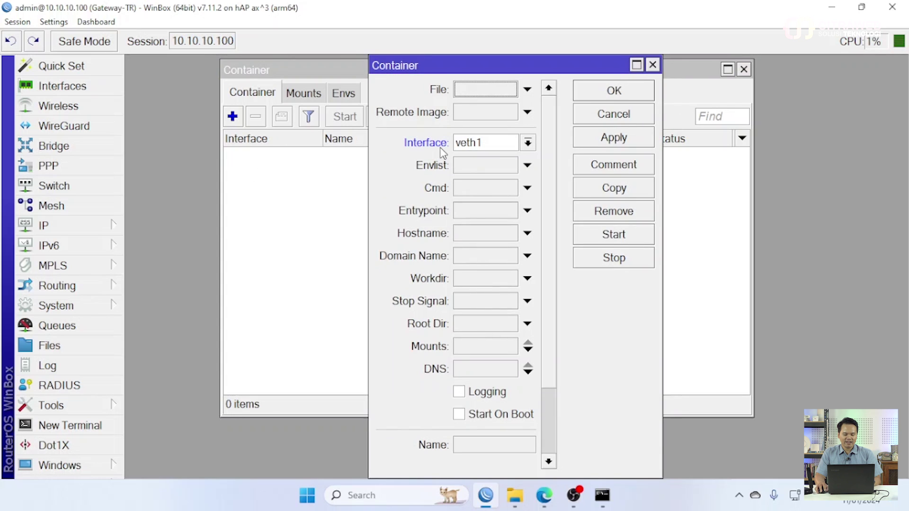
{"action": "left_click", "coordinate": [668, 235]}
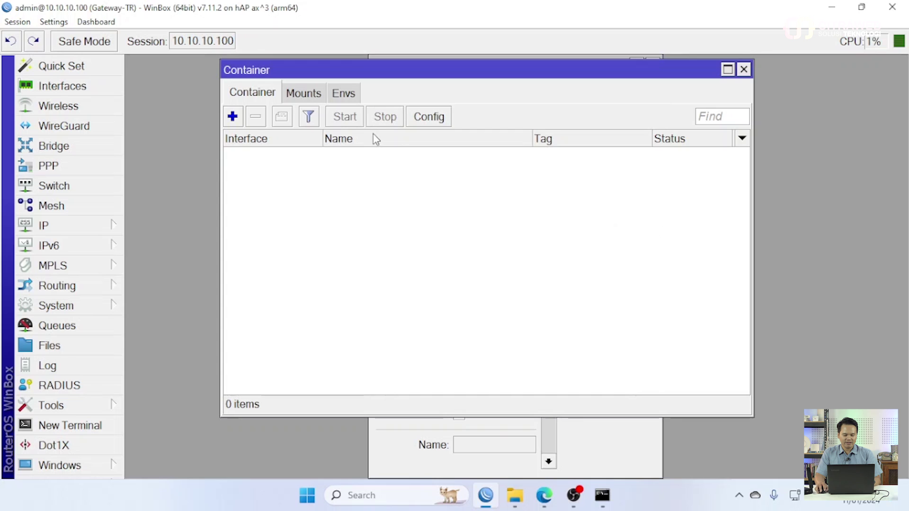
{"action": "left_click", "coordinate": [617, 445]}
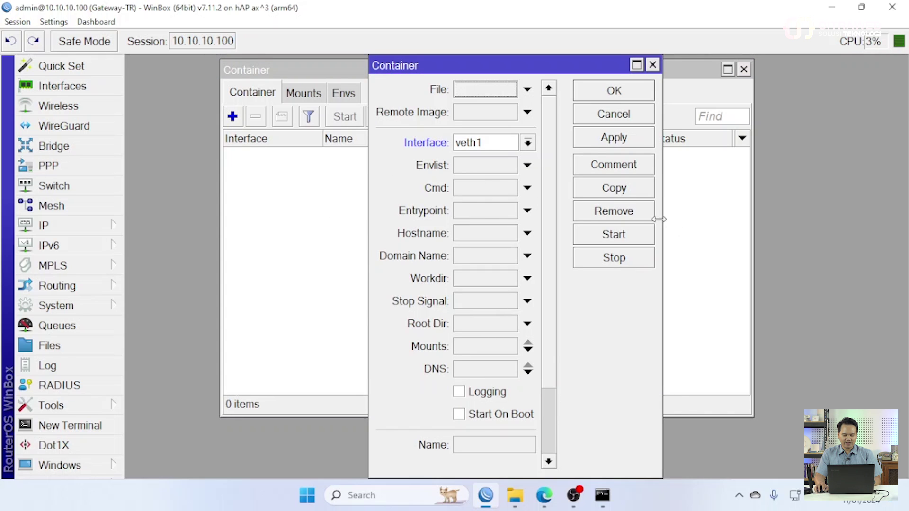
{"action": "left_click_drag", "start_coordinate": [661, 219], "coordinate": [757, 217]}
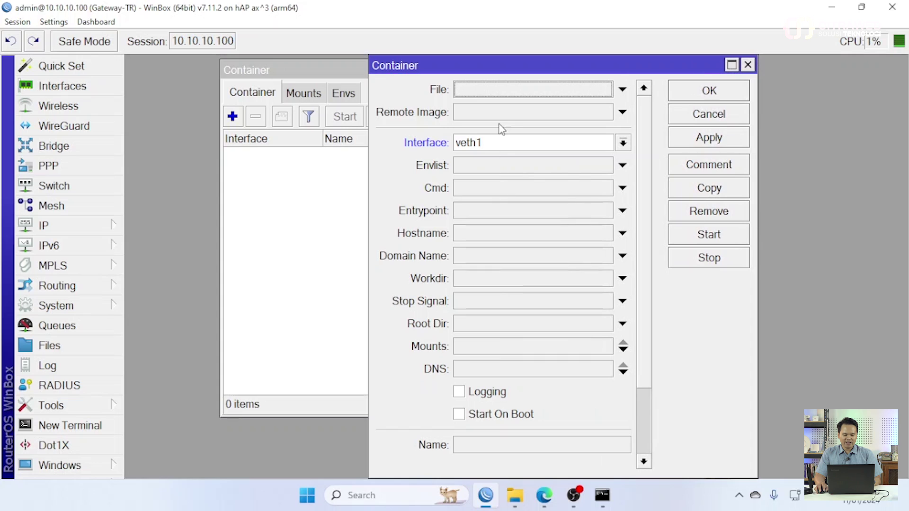
{"action": "left_click", "coordinate": [468, 116]}
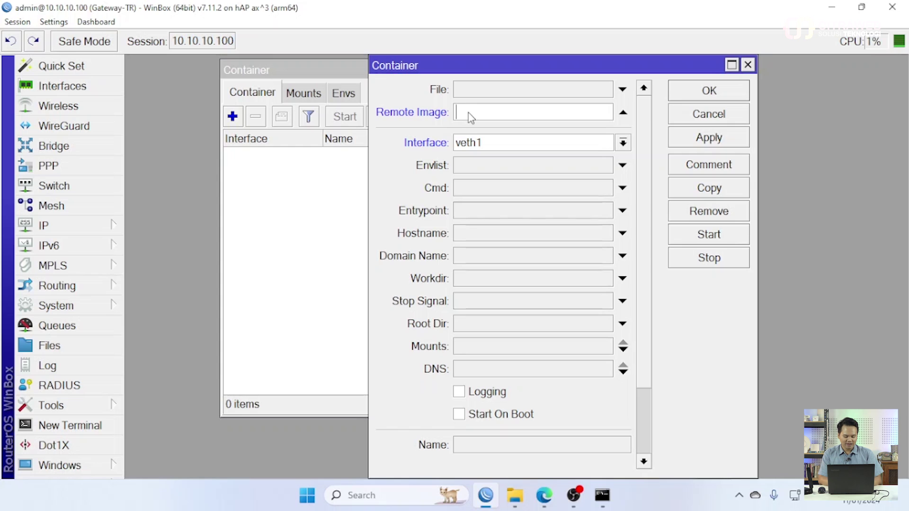
{"action": "type", "text": "nginx:"}
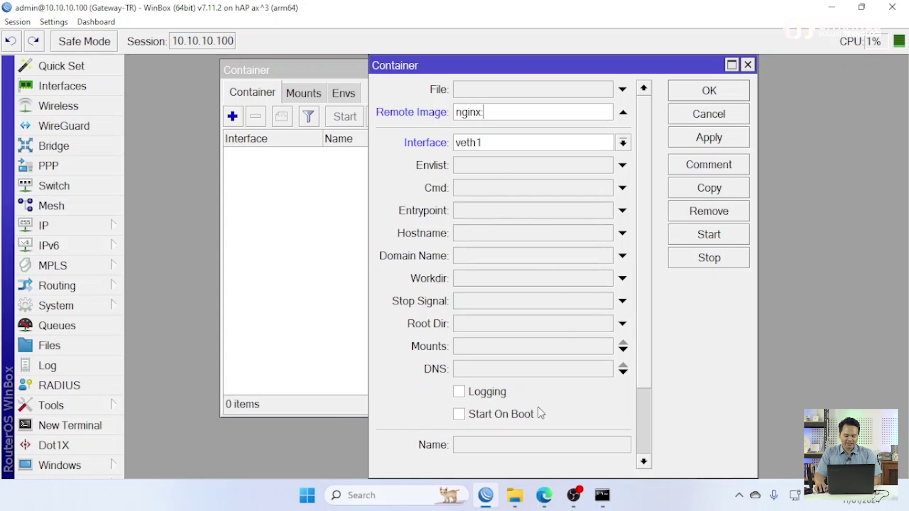
{"action": "left_click", "coordinate": [545, 498]}
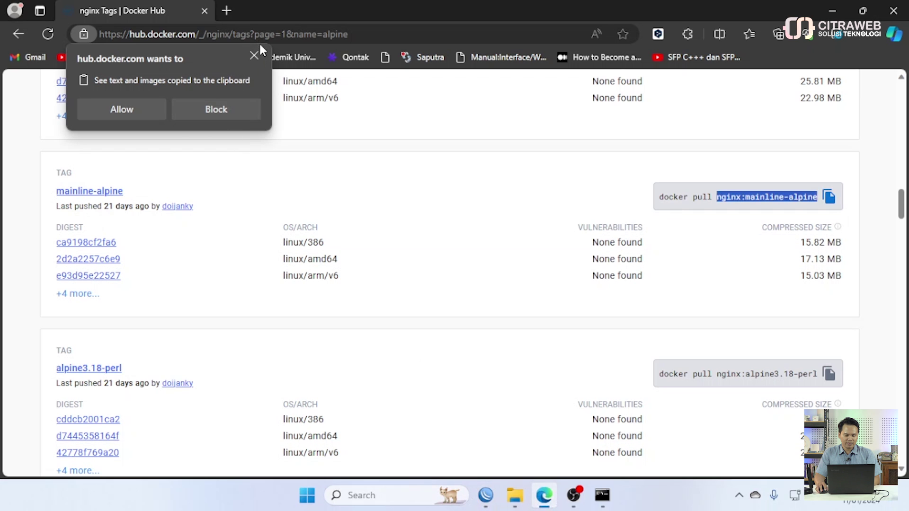
Scroll to the mainline-alpine tag and copy nginx:mainline-alpine from its pull command
{"action": "scroll", "coordinate": [416, 279], "scroll_direction": "up", "scroll_amount": 15}
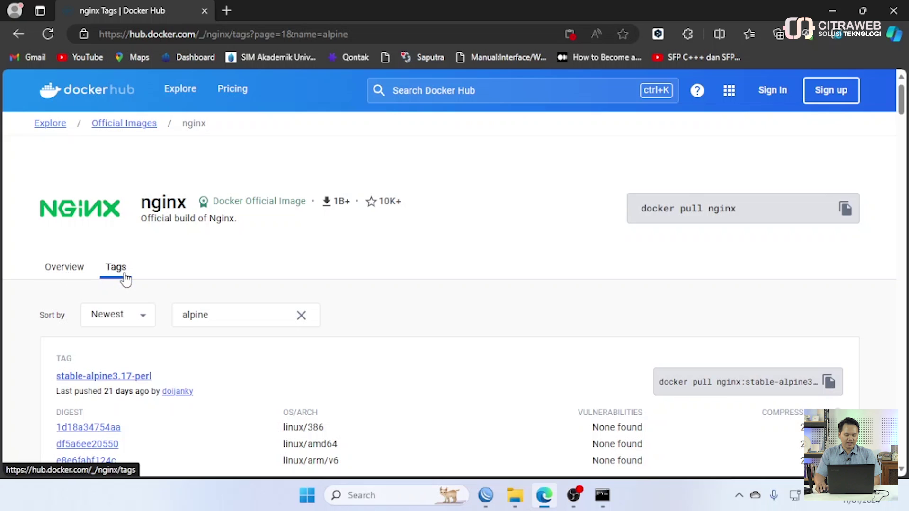
{"action": "scroll", "coordinate": [450, 257], "scroll_direction": "down", "scroll_amount": 8}
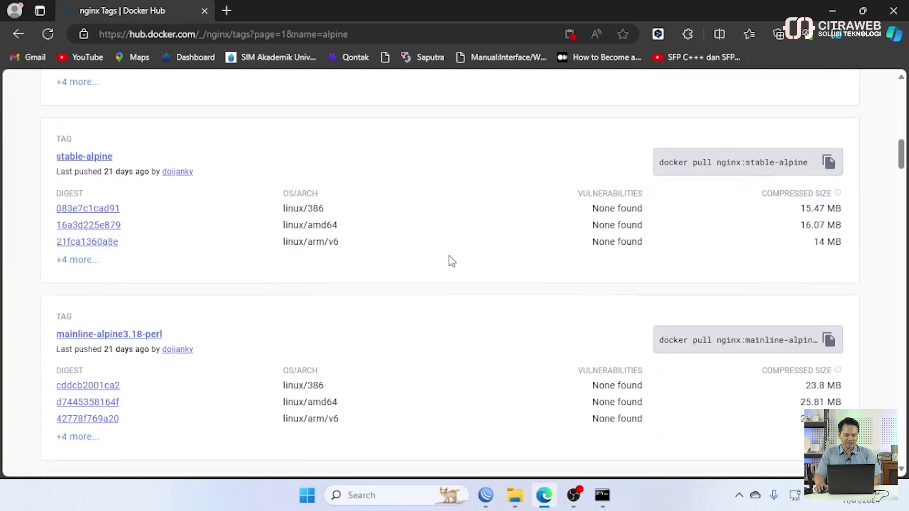
{"action": "scroll", "coordinate": [450, 260], "scroll_direction": "down", "scroll_amount": 5}
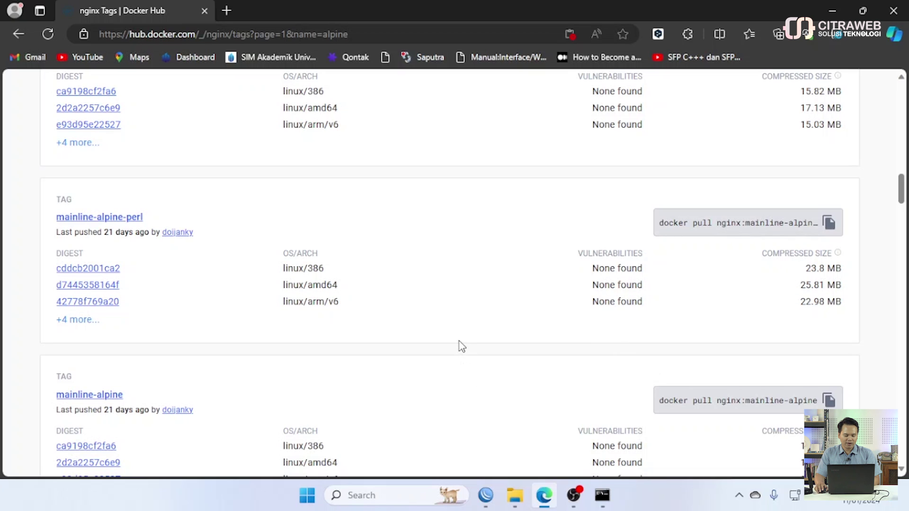
{"action": "scroll", "coordinate": [462, 346], "scroll_direction": "down", "scroll_amount": 4}
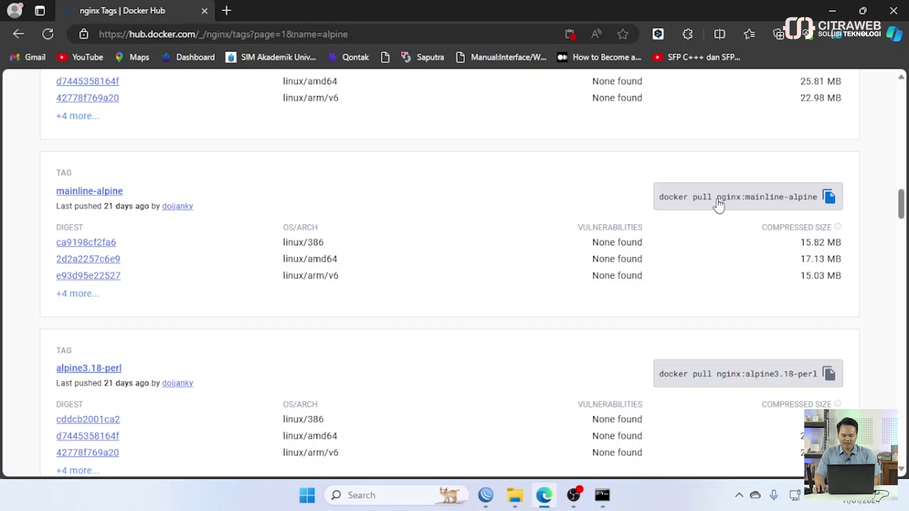
{"action": "left_click_drag", "start_coordinate": [718, 199], "coordinate": [820, 211]}
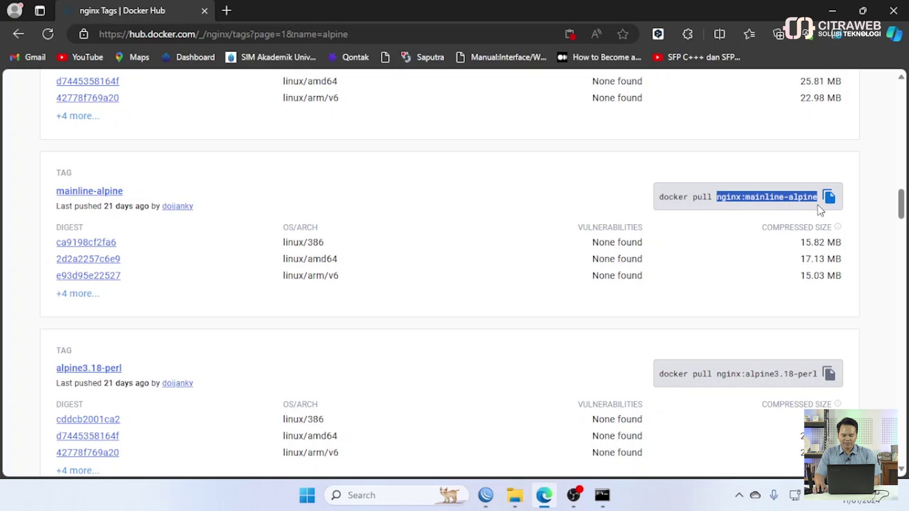
{"action": "right_click", "coordinate": [790, 204]}
{"action": "left_click", "coordinate": [792, 209]}
Replace the partial Remote Image text with the pasted nginx:mainline-alpine
{"action": "left_click", "coordinate": [486, 495]}
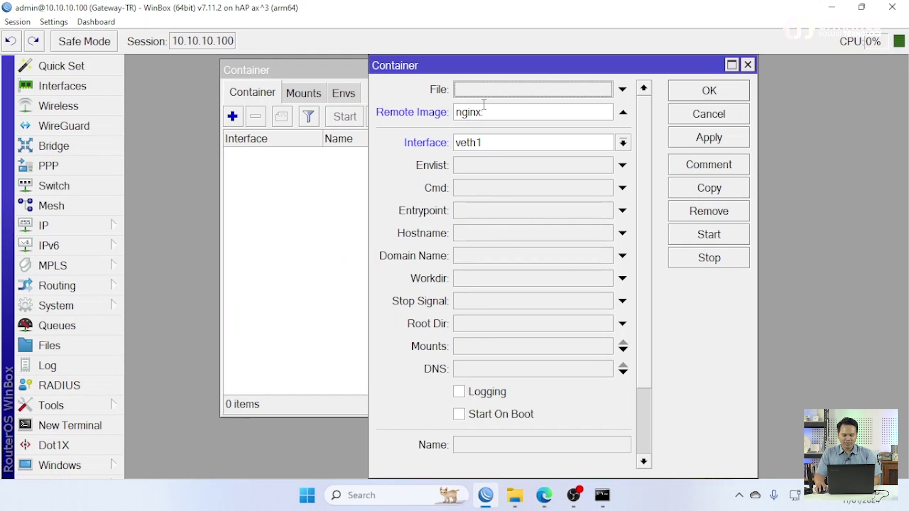
{"action": "left_click_drag", "start_coordinate": [484, 112], "coordinate": [433, 135]}
{"action": "key", "text": "ctrl+v"}
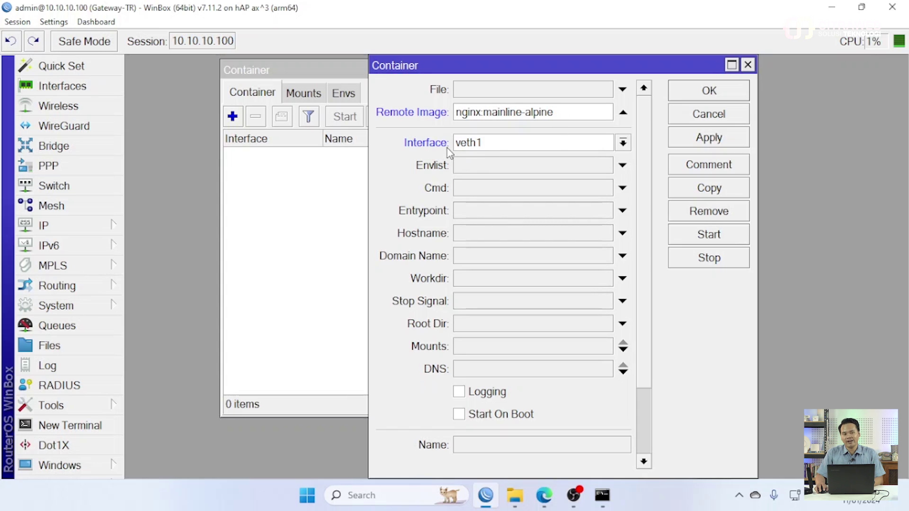
Set Mounts to nginx, Root Dir to usb2-part1/rootnginx, and enable Logging
{"action": "left_click", "coordinate": [483, 355]}
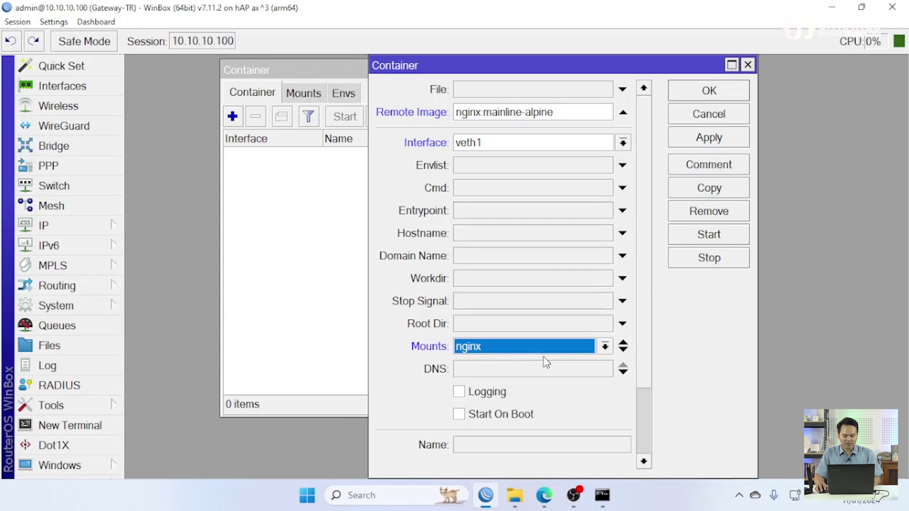
{"action": "left_click", "coordinate": [477, 328]}
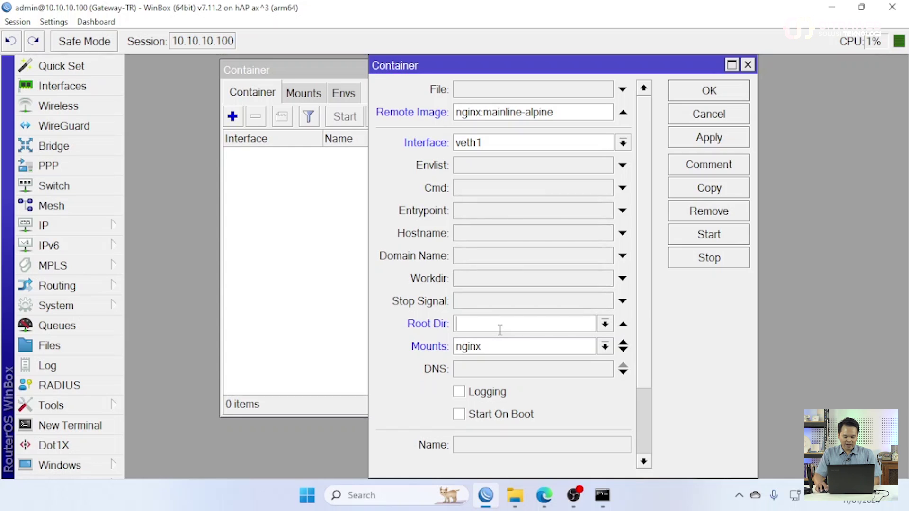
{"action": "left_click", "coordinate": [605, 324]}
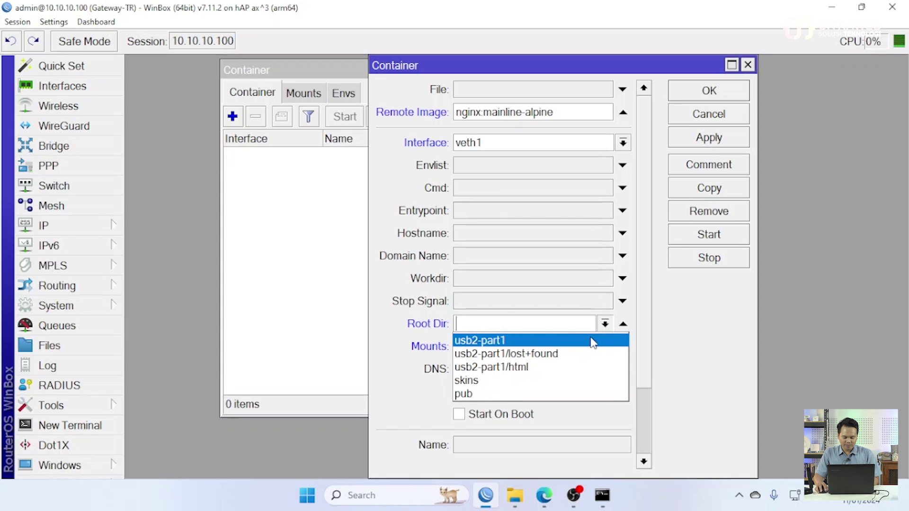
{"action": "left_click", "coordinate": [594, 341]}
{"action": "left_click", "coordinate": [516, 326]}
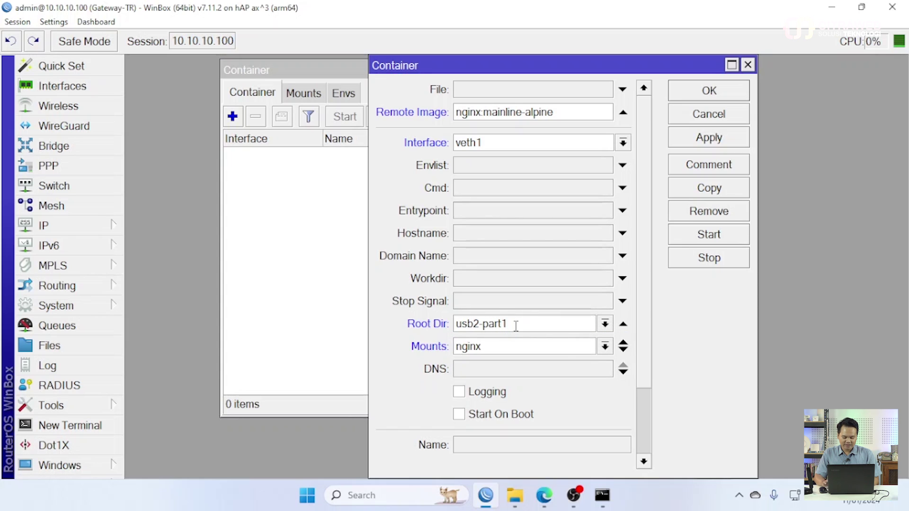
{"action": "type", "text": "/"}
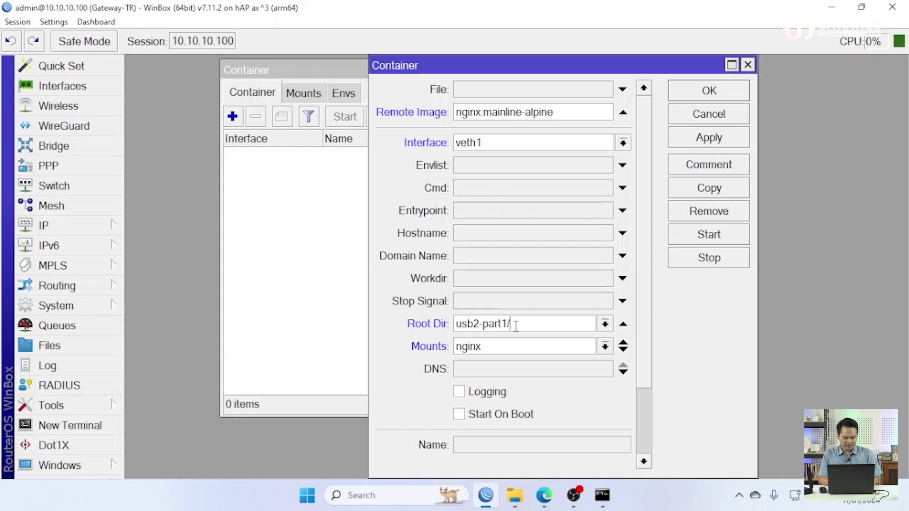
{"action": "type", "text": "nginx"}
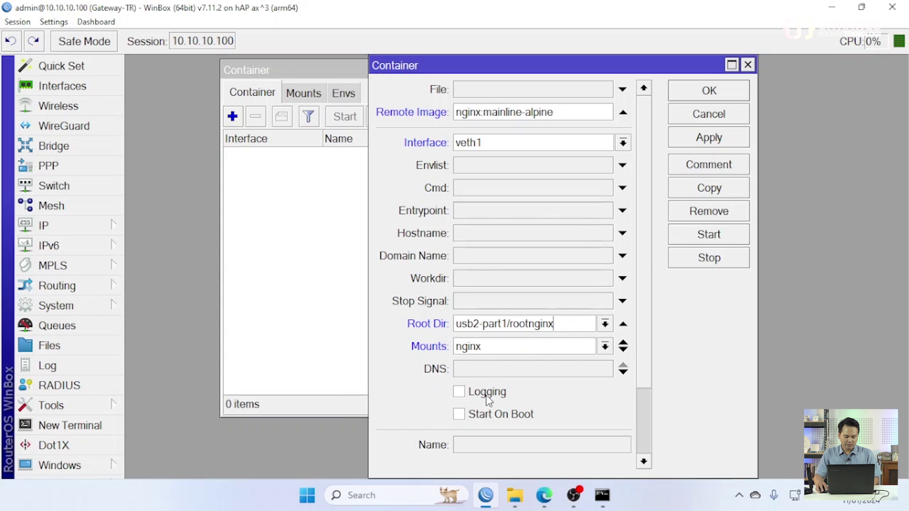
{"action": "left_click", "coordinate": [459, 393]}
Apply to create the container and open the Log to watch the image download
{"action": "scroll", "coordinate": [523, 393], "scroll_direction": "down", "scroll_amount": 2}
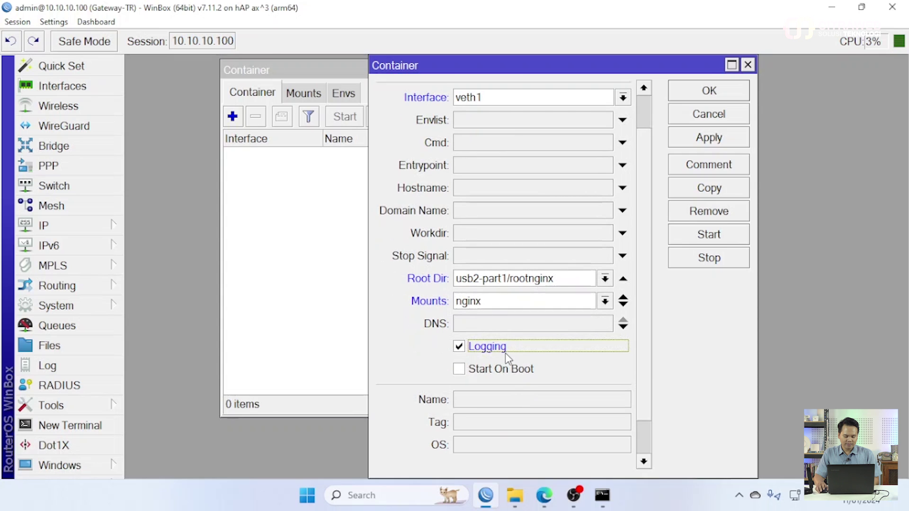
{"action": "scroll", "coordinate": [505, 355], "scroll_direction": "down", "scroll_amount": 1}
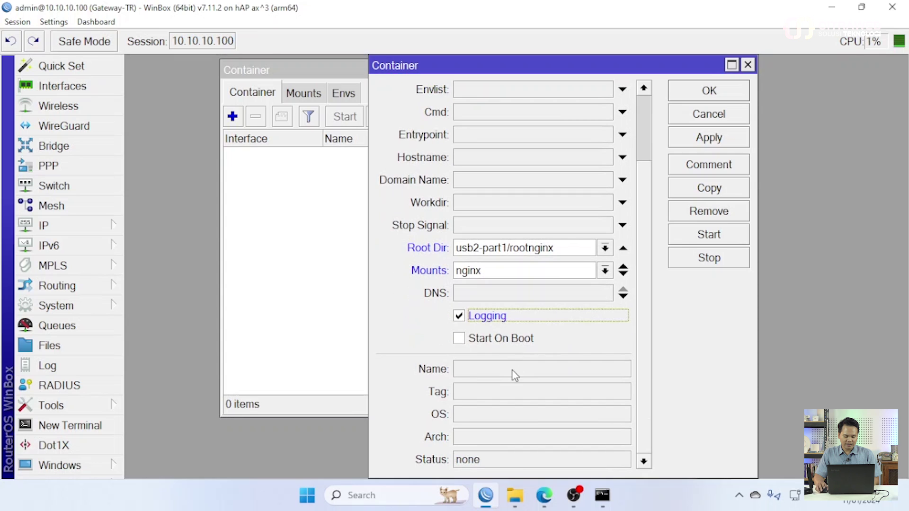
{"action": "left_click", "coordinate": [706, 138]}
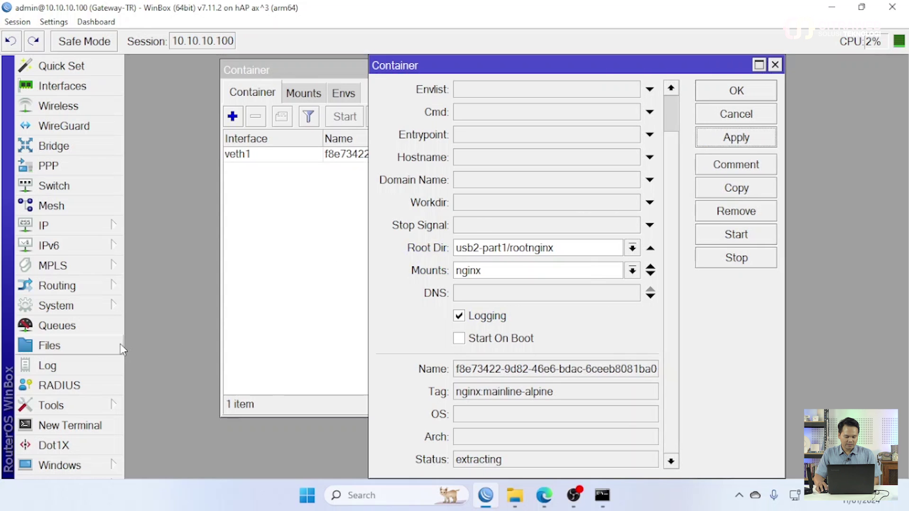
{"action": "left_click", "coordinate": [73, 365]}
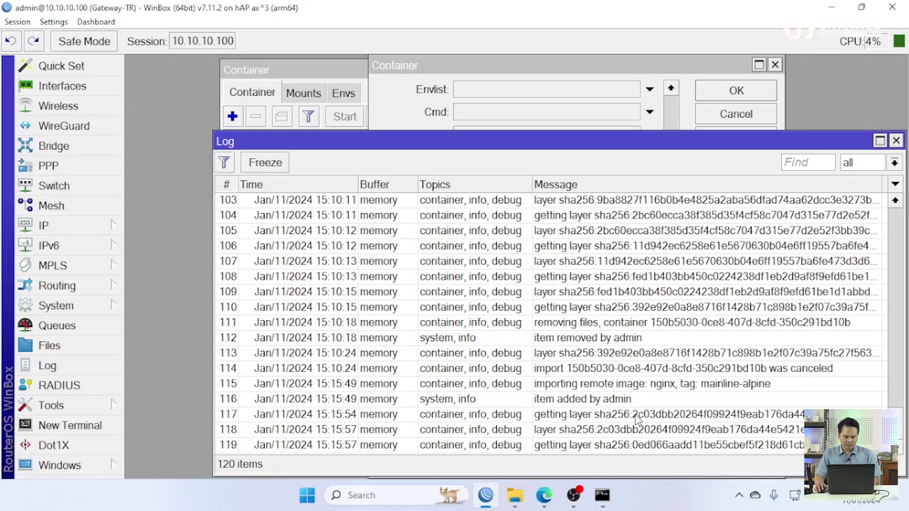
Rearrange and enlarge the Log window to confirm the nginx image import succeeded
{"action": "left_click_drag", "start_coordinate": [402, 66], "coordinate": [184, 58]}
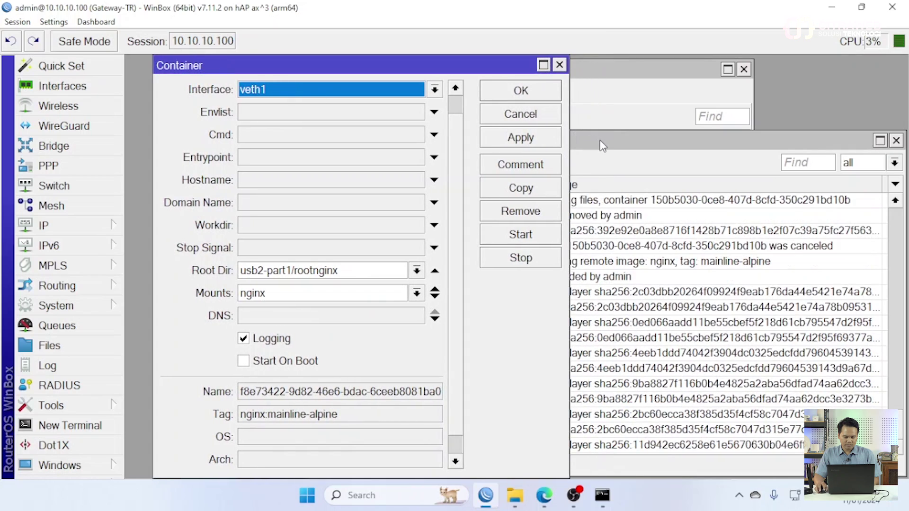
{"action": "left_click_drag", "start_coordinate": [601, 141], "coordinate": [863, 117]}
{"action": "scroll", "coordinate": [326, 301], "scroll_direction": "down", "scroll_amount": 1}
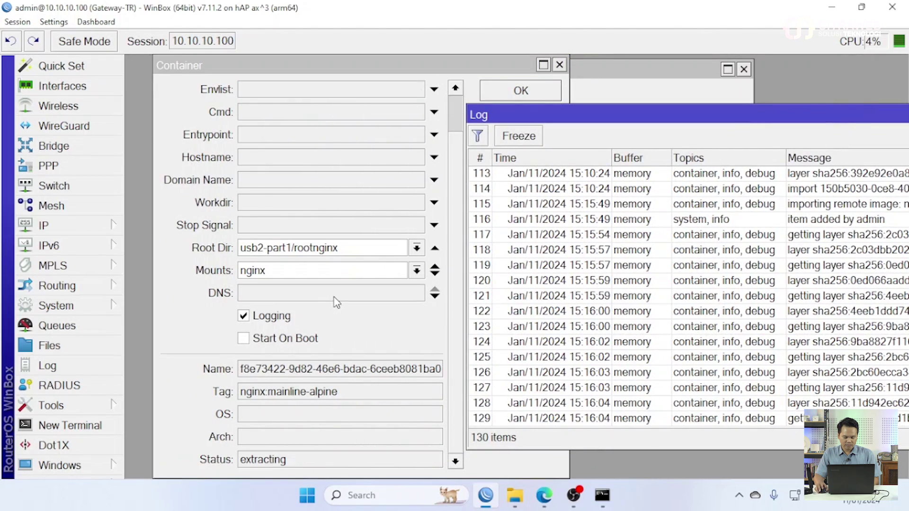
{"action": "left_click_drag", "start_coordinate": [531, 114], "coordinate": [541, 94]}
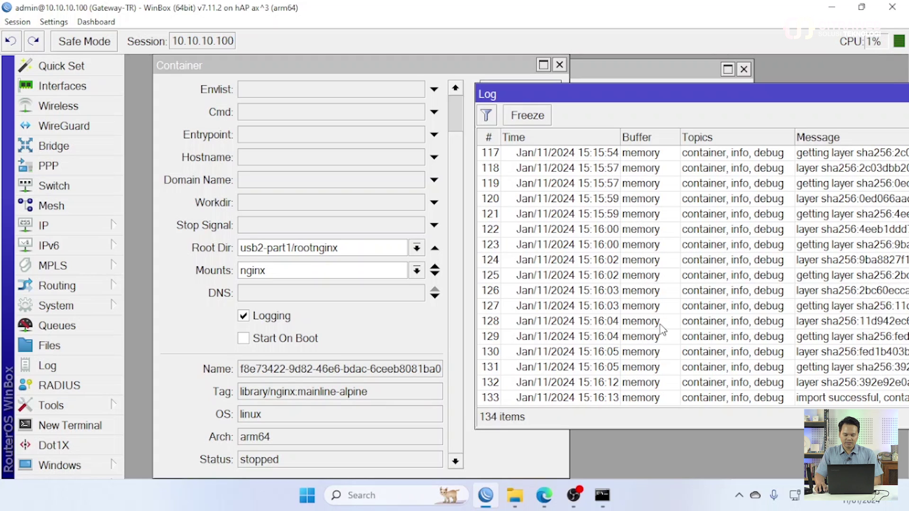
{"action": "left_click_drag", "start_coordinate": [616, 97], "coordinate": [463, 102]}
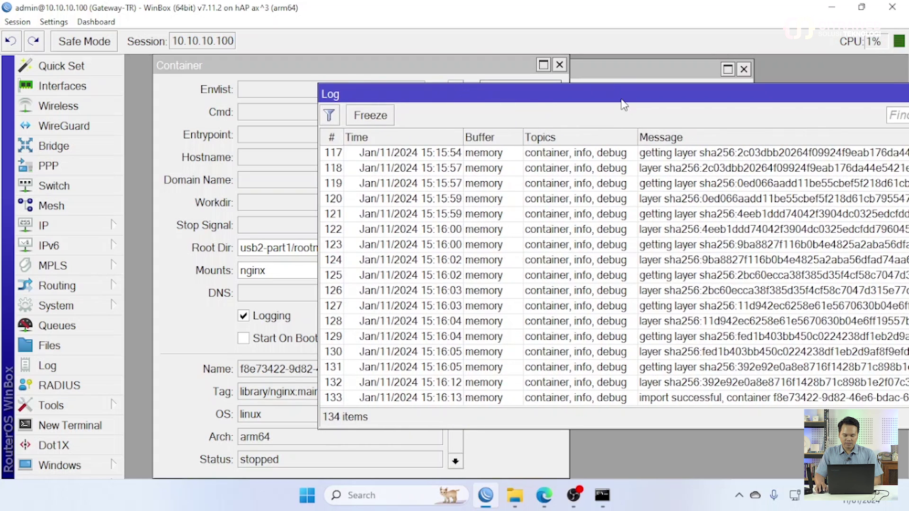
{"action": "left_click", "coordinate": [623, 103]}
Close the Log window and the container settings dialog
{"action": "left_click", "coordinate": [779, 105]}
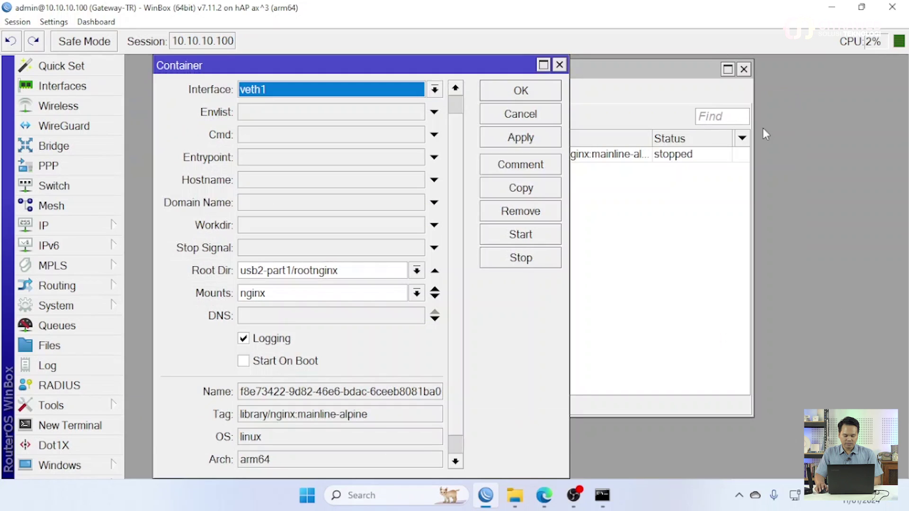
{"action": "scroll", "coordinate": [310, 426], "scroll_direction": "down", "scroll_amount": 1}
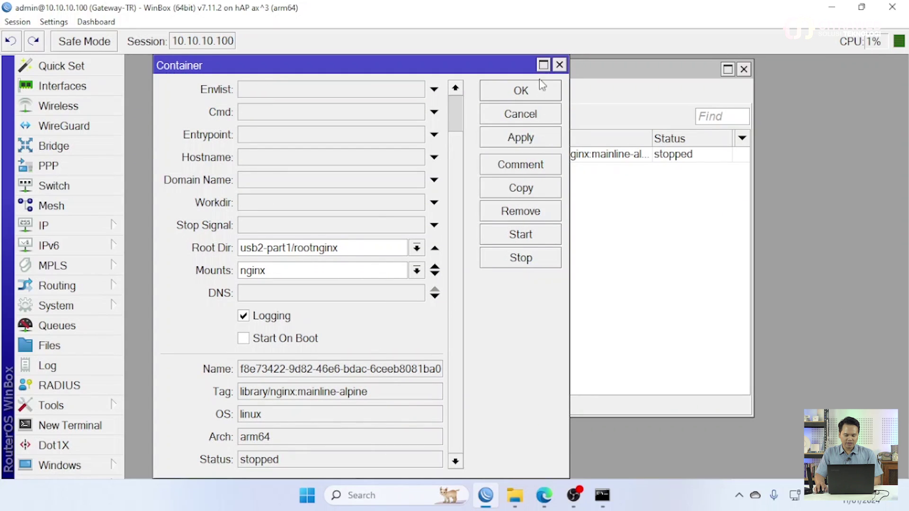
{"action": "left_click", "coordinate": [560, 65]}
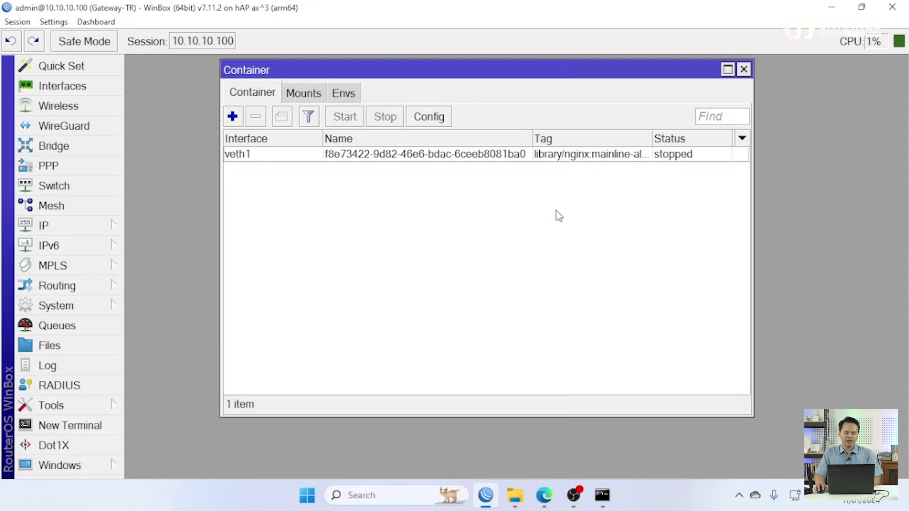
Select the veth1 nginx container in the list and start it
{"action": "left_click", "coordinate": [392, 160]}
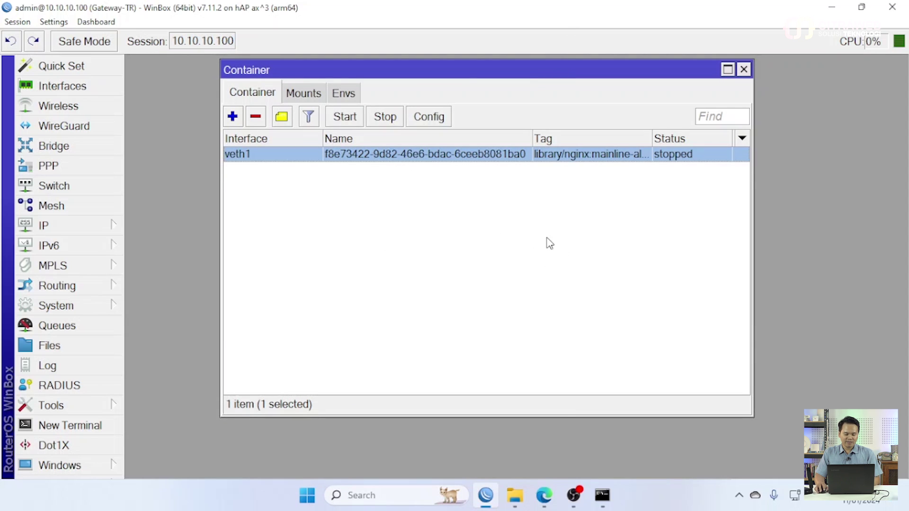
{"action": "left_click", "coordinate": [349, 117]}
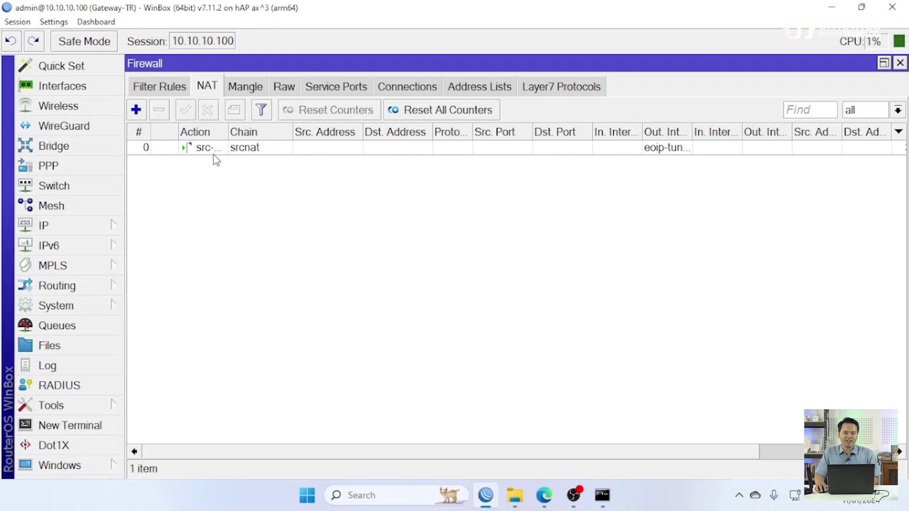
Add a dstnat rule matching TCP to 103.12.10.2 on destination port 80
{"action": "left_click", "coordinate": [136, 109]}
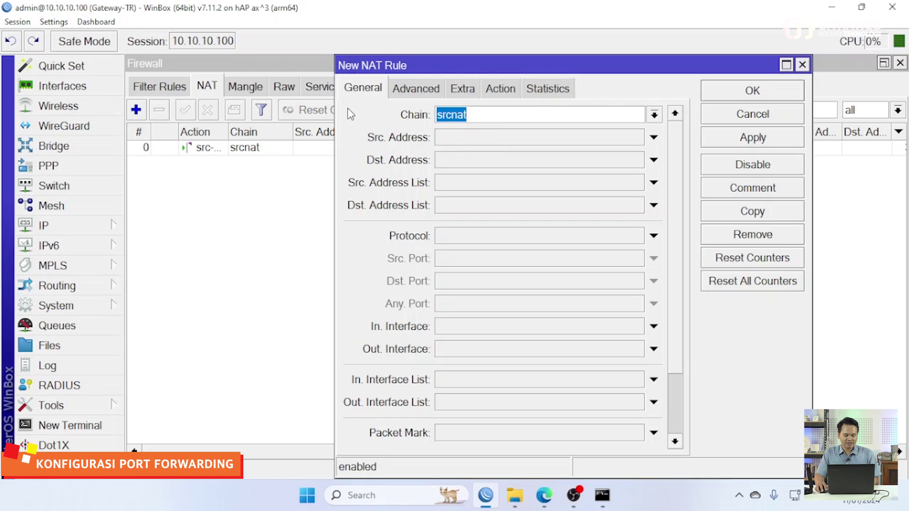
{"action": "left_click", "coordinate": [654, 115]}
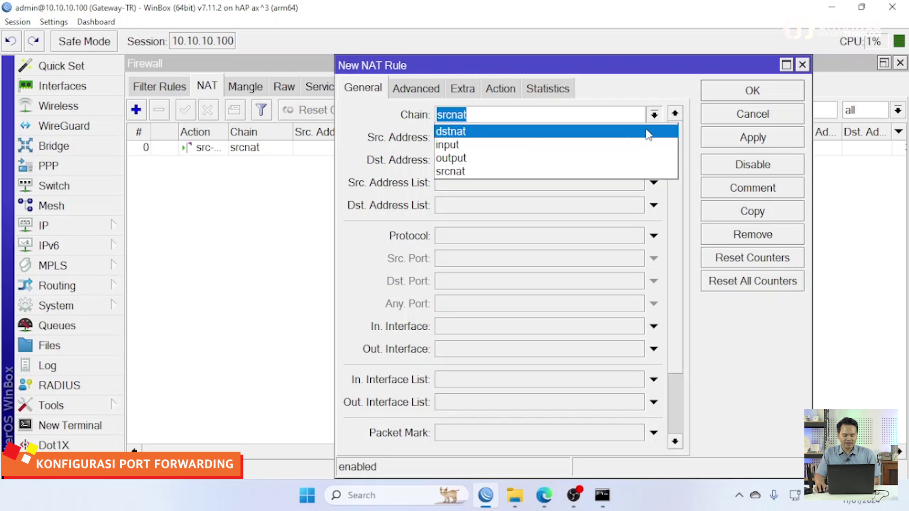
{"action": "left_click", "coordinate": [645, 130]}
{"action": "left_click", "coordinate": [445, 162]}
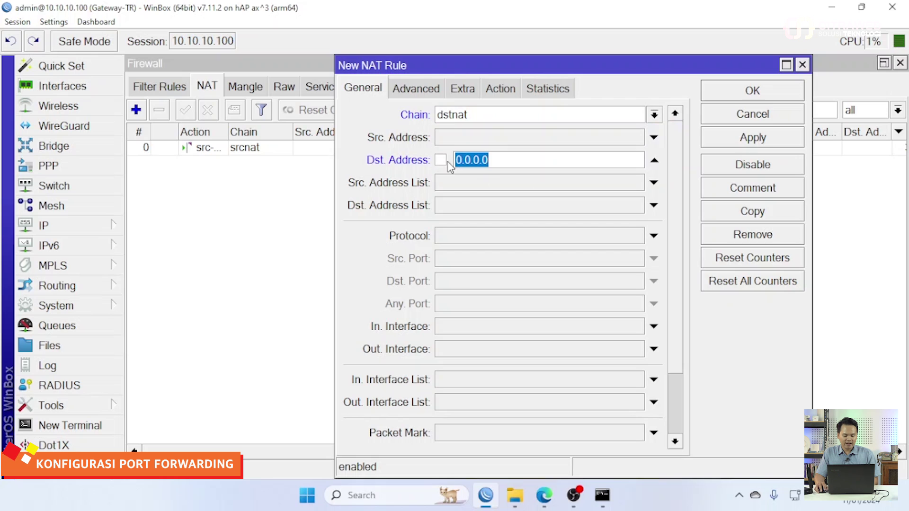
{"action": "type", "text": "103"}
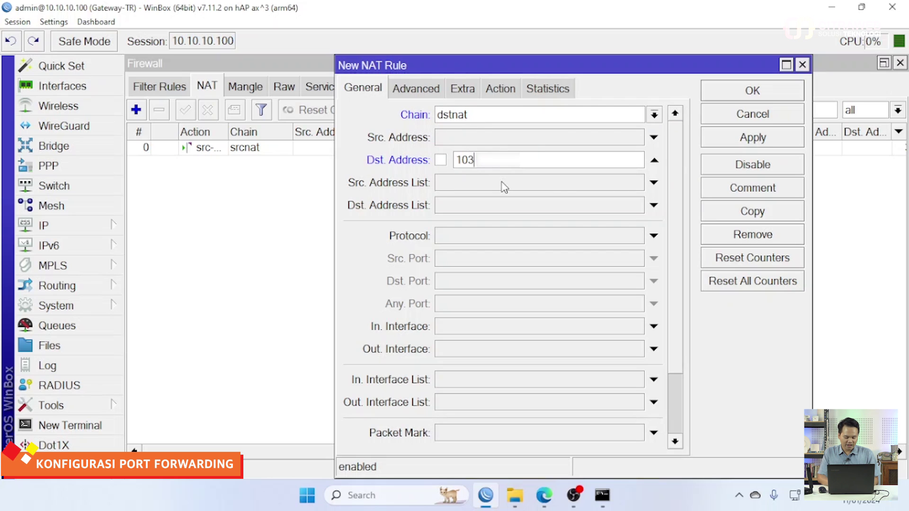
{"action": "type", "text": "."}
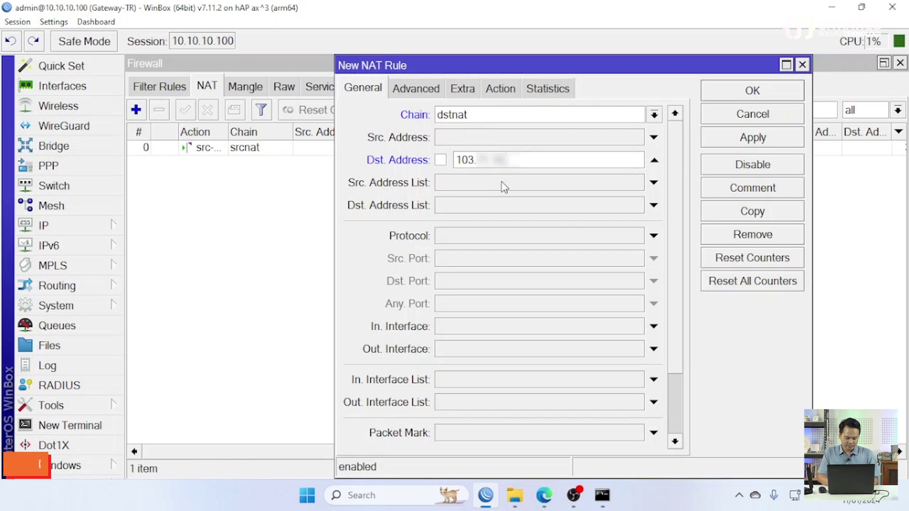
{"action": "type", "text": "12.10.2"}
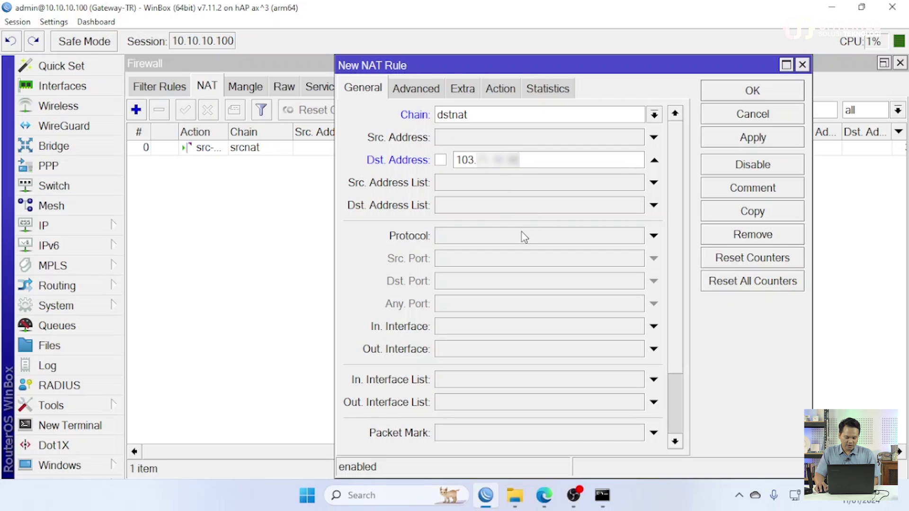
{"action": "left_click", "coordinate": [524, 237]}
{"action": "left_click", "coordinate": [473, 284]}
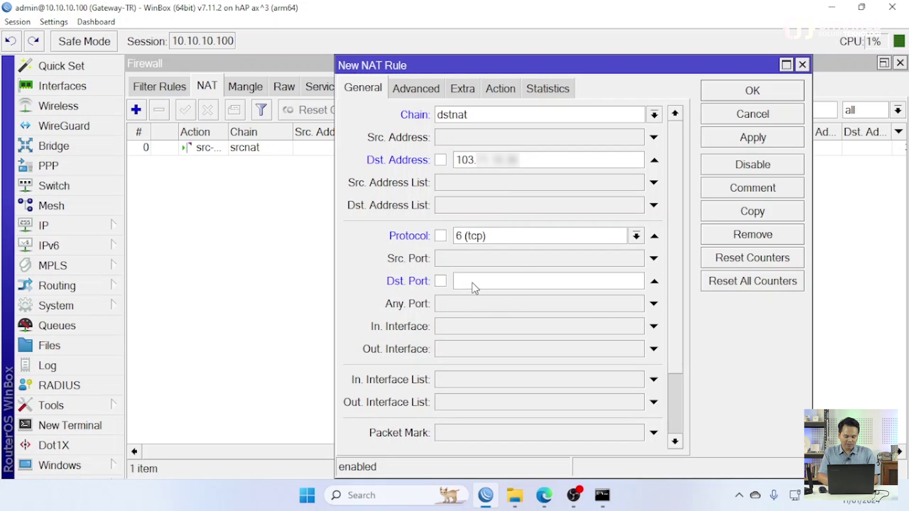
{"action": "type", "text": "80"}
Set the rule action to dst-nat to 192.168.100.2 port 80 and save it
{"action": "left_click", "coordinate": [500, 88]}
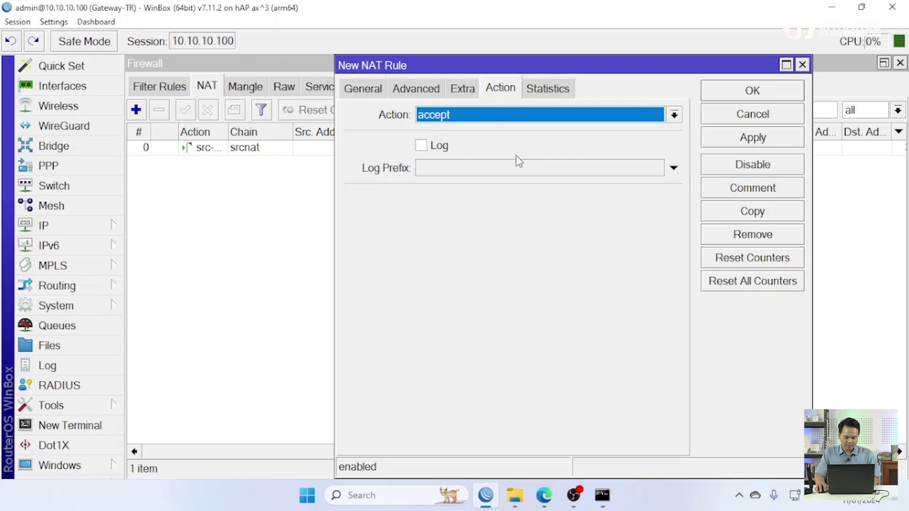
{"action": "left_click", "coordinate": [479, 116]}
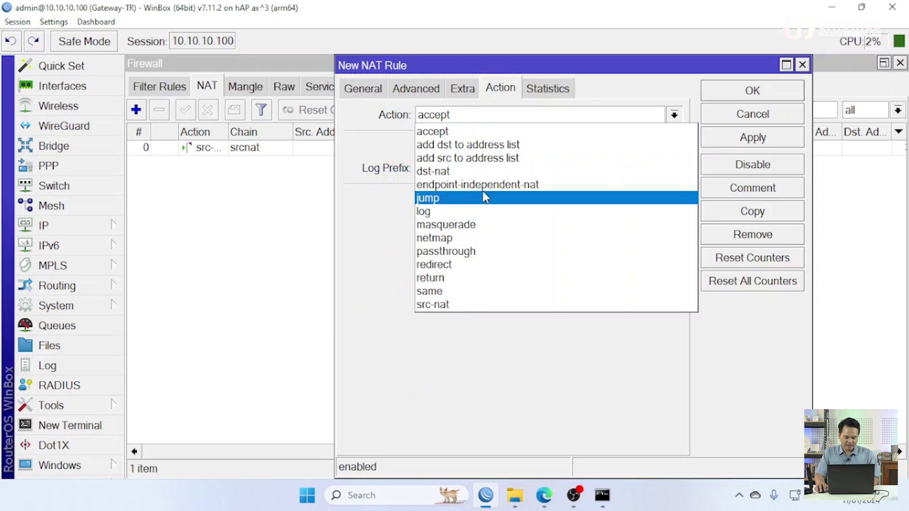
{"action": "left_click", "coordinate": [453, 176]}
{"action": "left_click", "coordinate": [444, 198]}
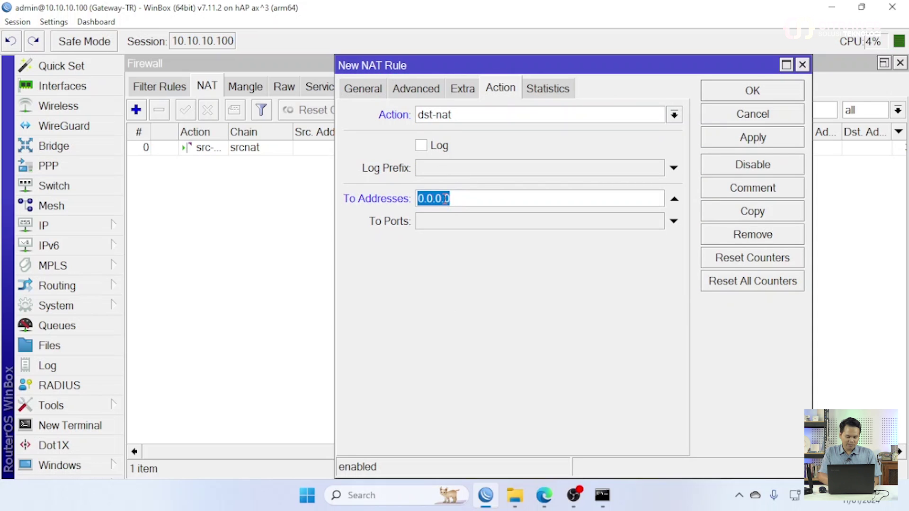
{"action": "type", "text": "192"}
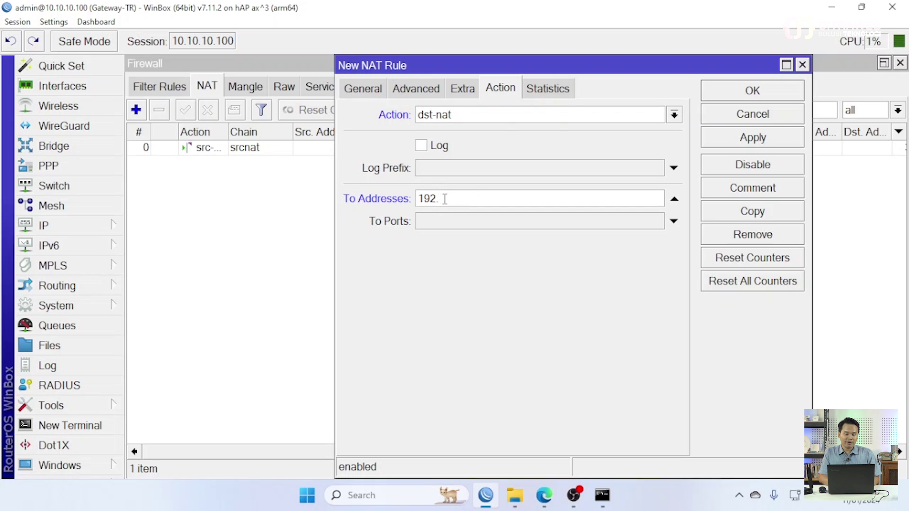
{"action": "type", "text": ".16"}
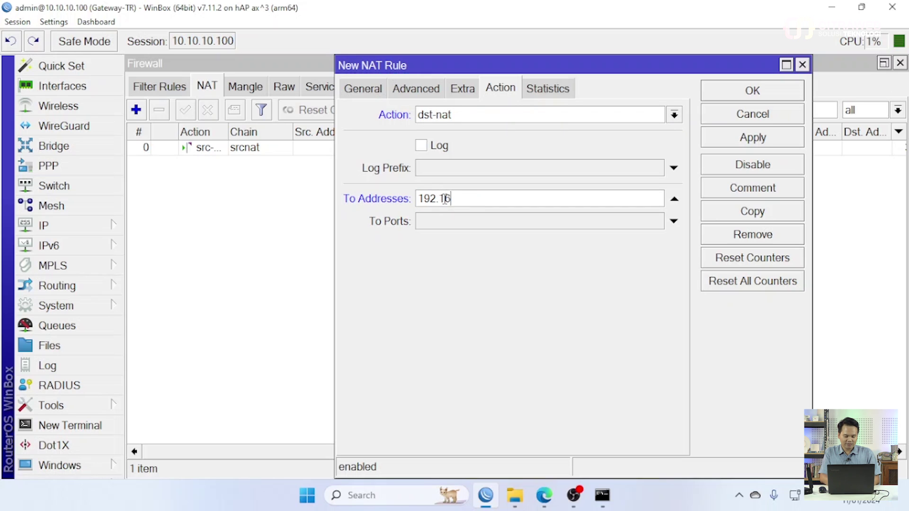
{"action": "type", "text": "8.100.2"}
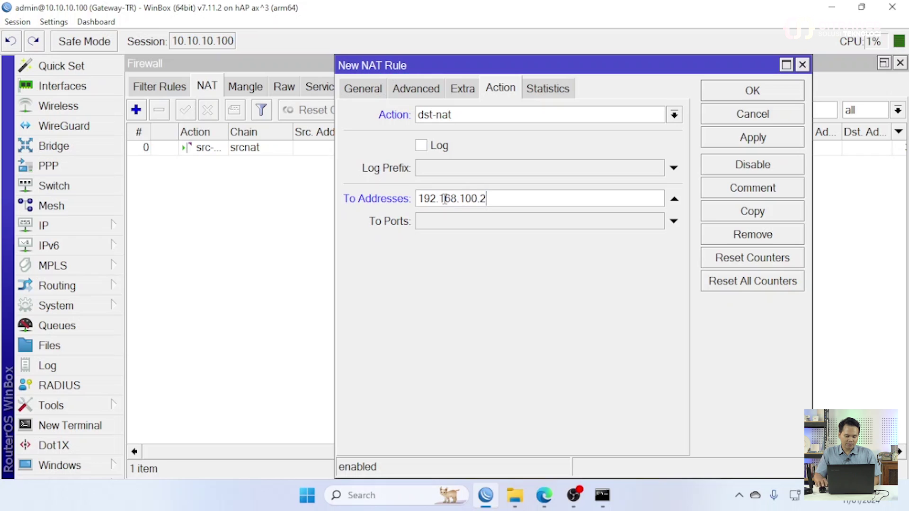
{"action": "left_click", "coordinate": [462, 227]}
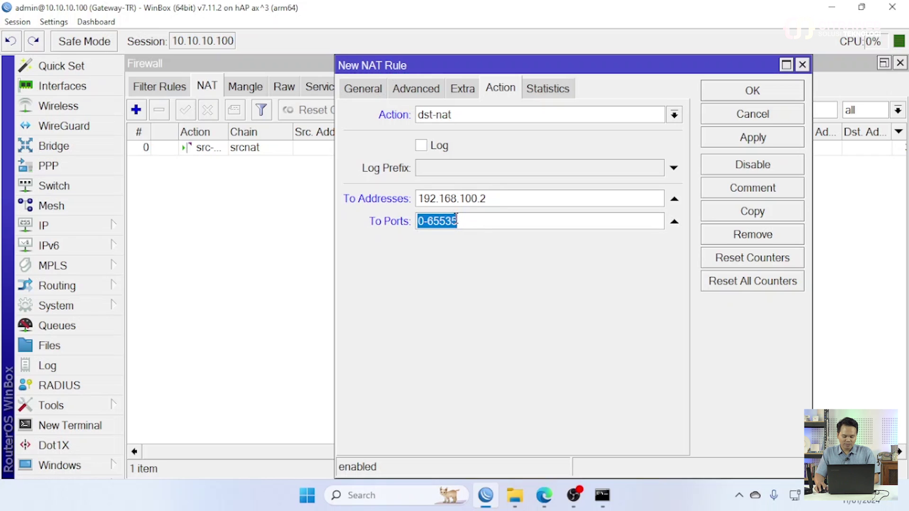
{"action": "type", "text": "80"}
{"action": "left_click", "coordinate": [732, 139]}
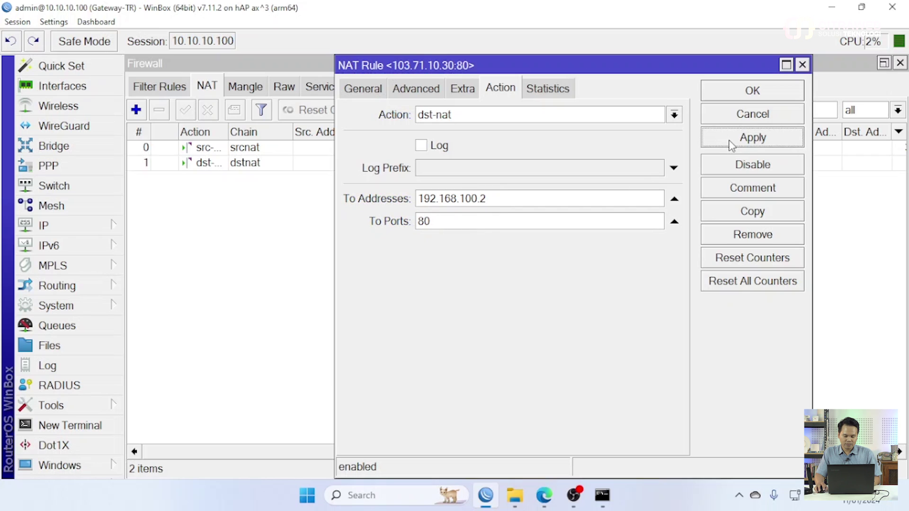
{"action": "left_click", "coordinate": [740, 95]}
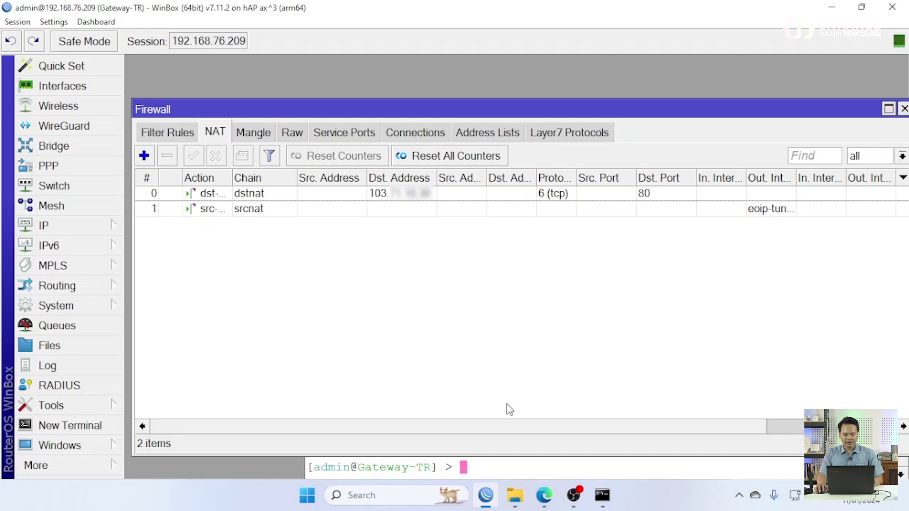
Load the 'Testing only' nginx page at 103.71.10.30 in a new Edge tab, then open a blank tab
{"action": "left_click", "coordinate": [544, 495]}
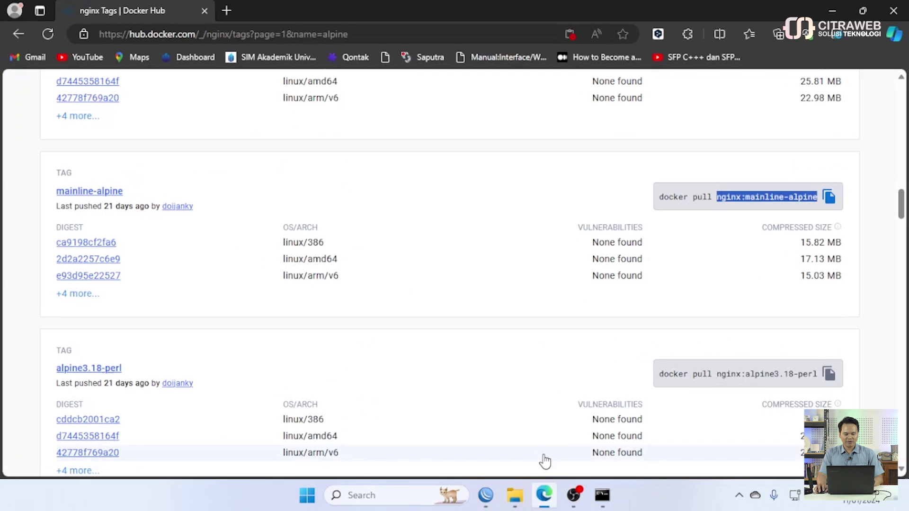
{"action": "left_click", "coordinate": [227, 10]}
{"action": "type", "text": "10"}
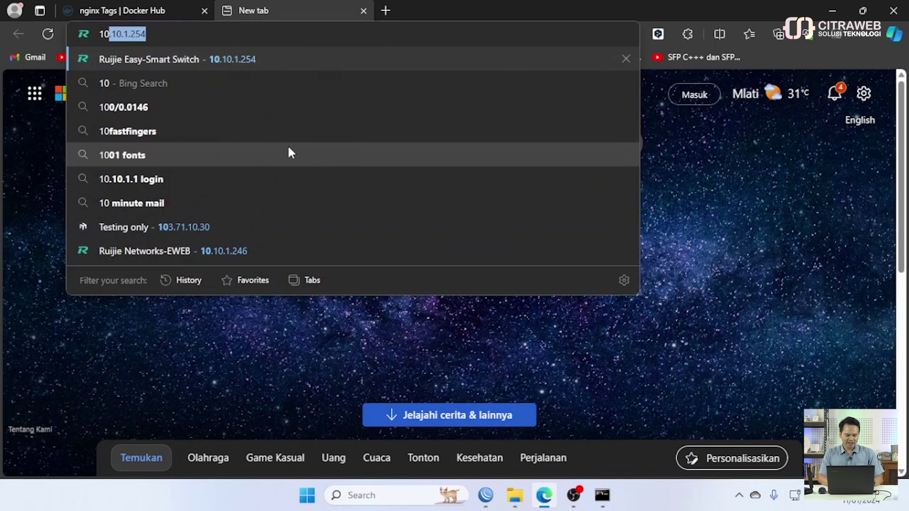
{"action": "type", "text": "3."}
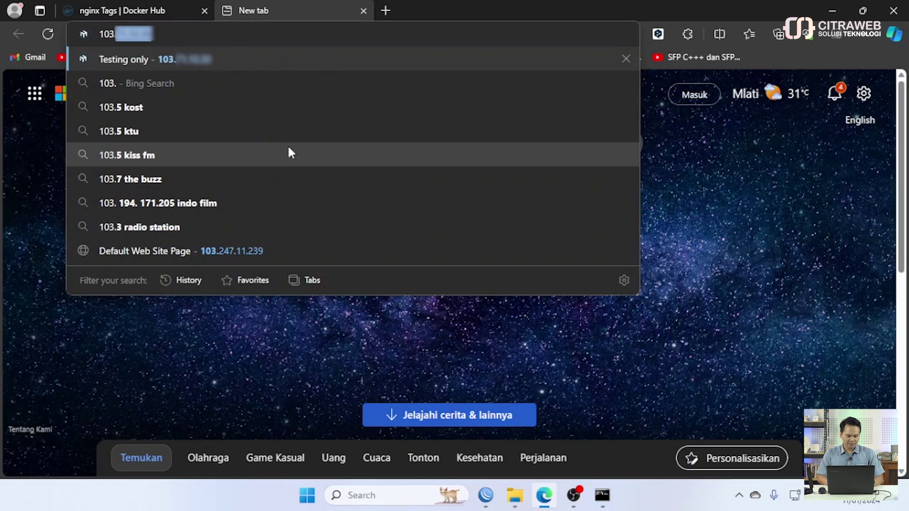
{"action": "type", "text": "71."}
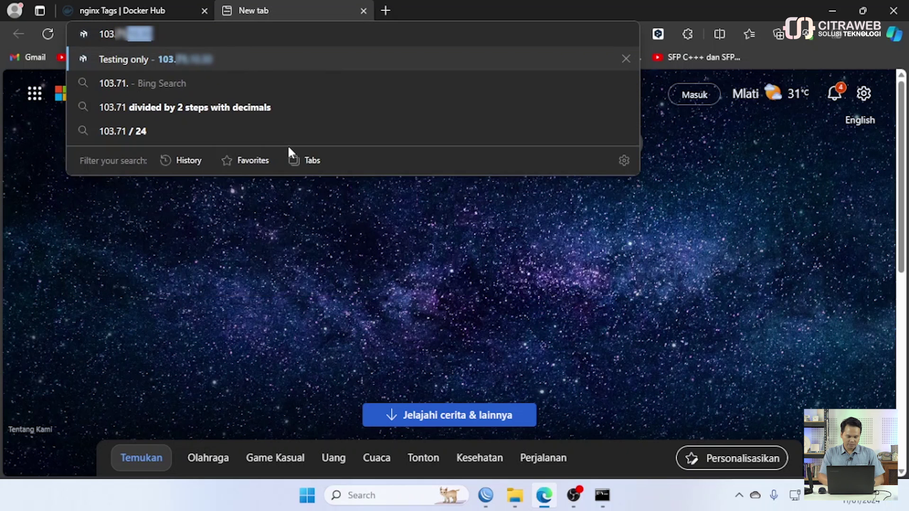
{"action": "type", "text": "10.30"}
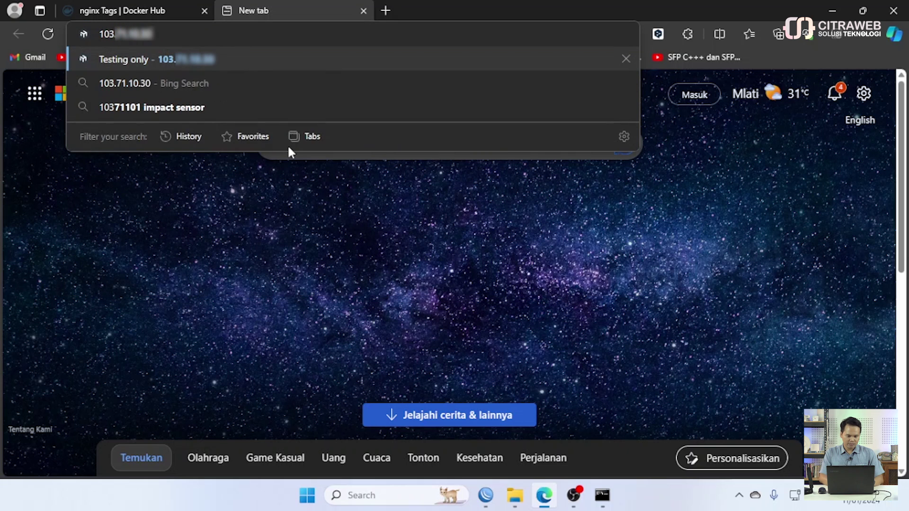
{"action": "key", "text": "Return"}
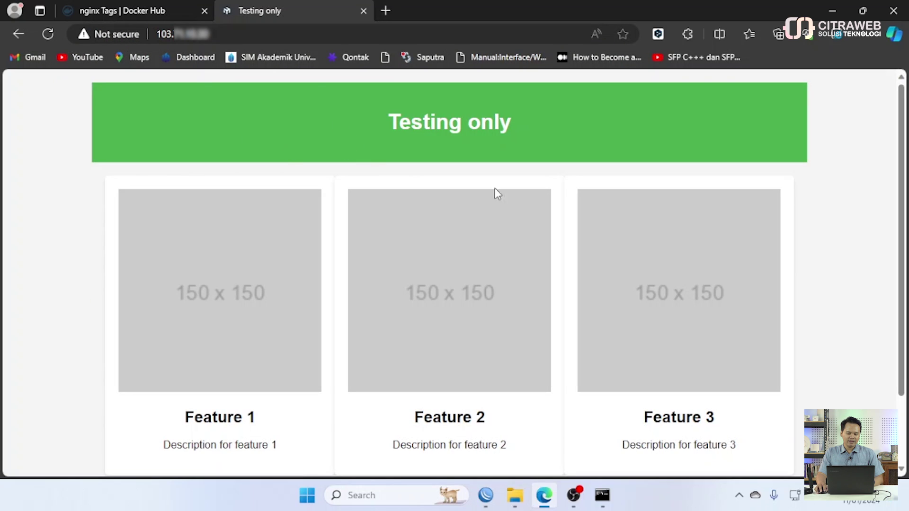
{"action": "scroll", "coordinate": [413, 190], "scroll_direction": "down", "scroll_amount": 2}
{"action": "scroll", "coordinate": [416, 192], "scroll_direction": "up", "scroll_amount": 2}
{"action": "left_click", "coordinate": [386, 10]}
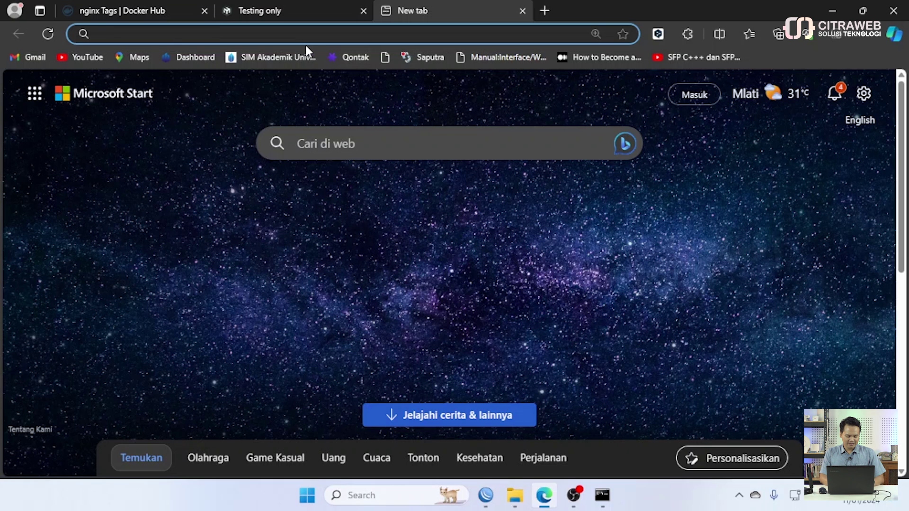
Load the 'Testing only' nginx page by domain at trahjaringan.my.id in the new tab
{"action": "type", "text": "trhaj"}
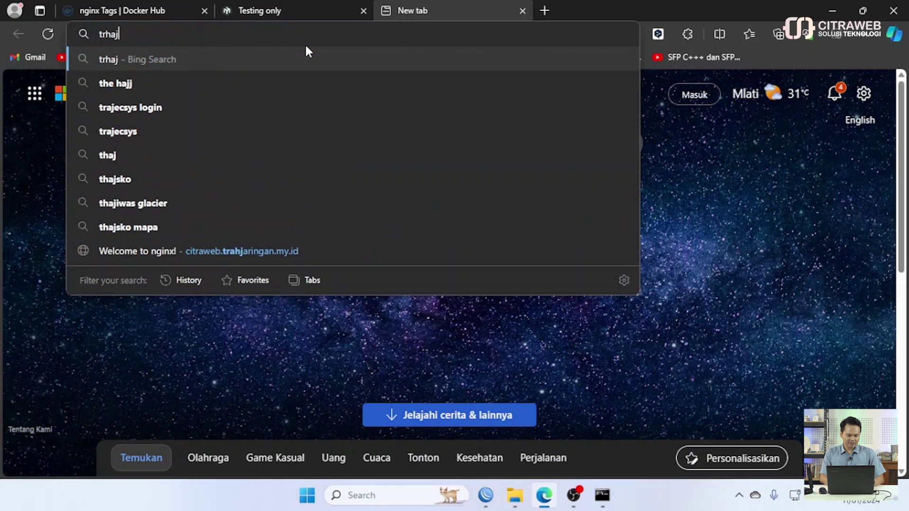
{"action": "key", "text": "BackSpace"}
{"action": "key", "text": "BackSpace"}
{"action": "key", "text": "BackSpace"}
{"action": "key", "text": "BackSpace"}
{"action": "key", "text": "BackSpace"}
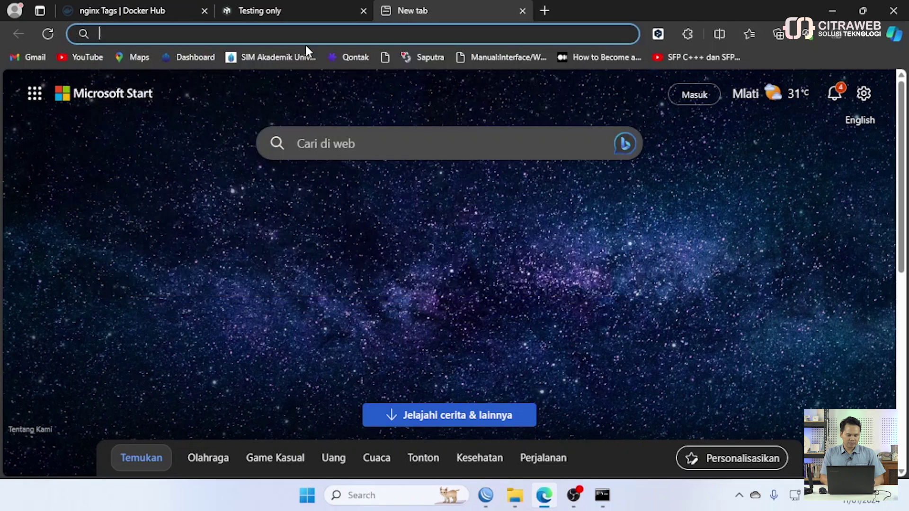
{"action": "type", "text": "trh"}
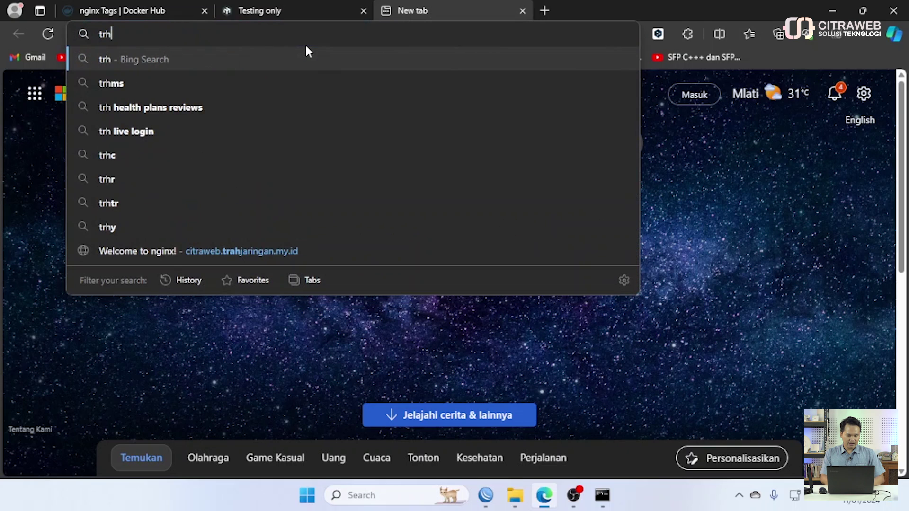
{"action": "key", "text": "BackSpace"}
{"action": "type", "text": "ahjarin"}
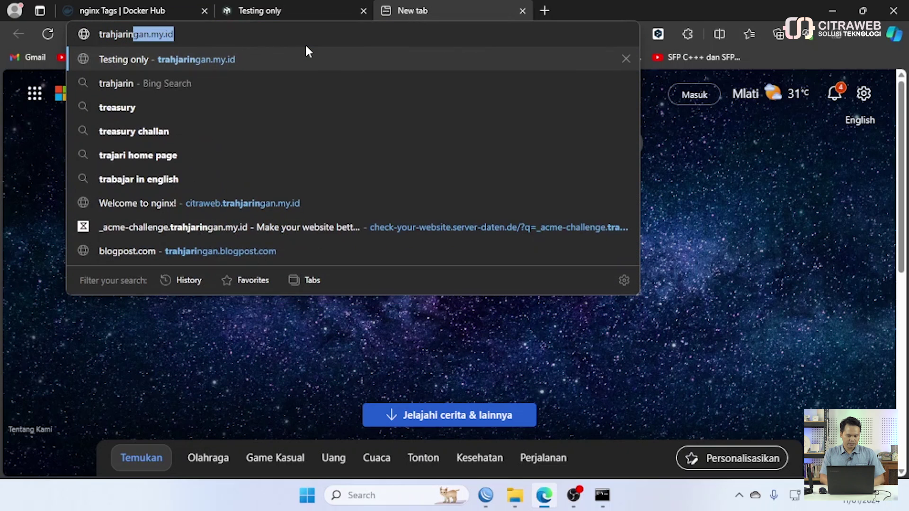
{"action": "type", "text": "gan.m"}
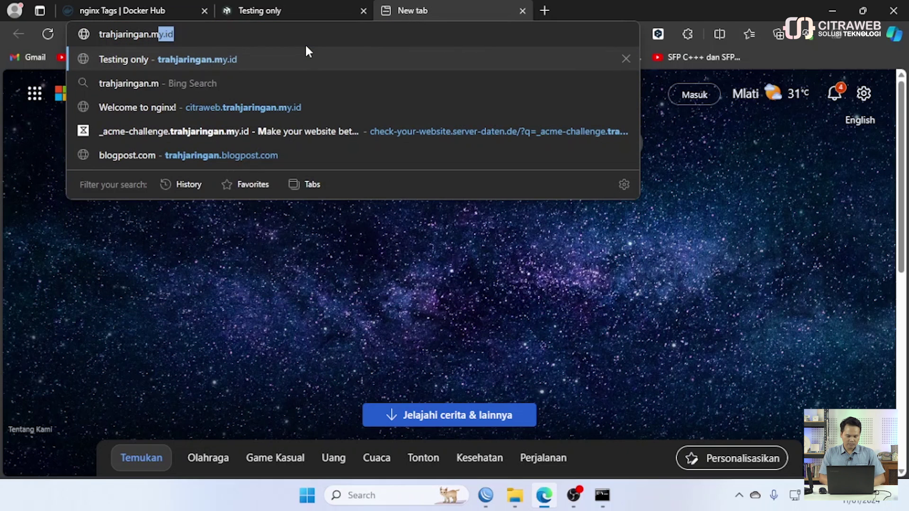
{"action": "type", "text": "y.id"}
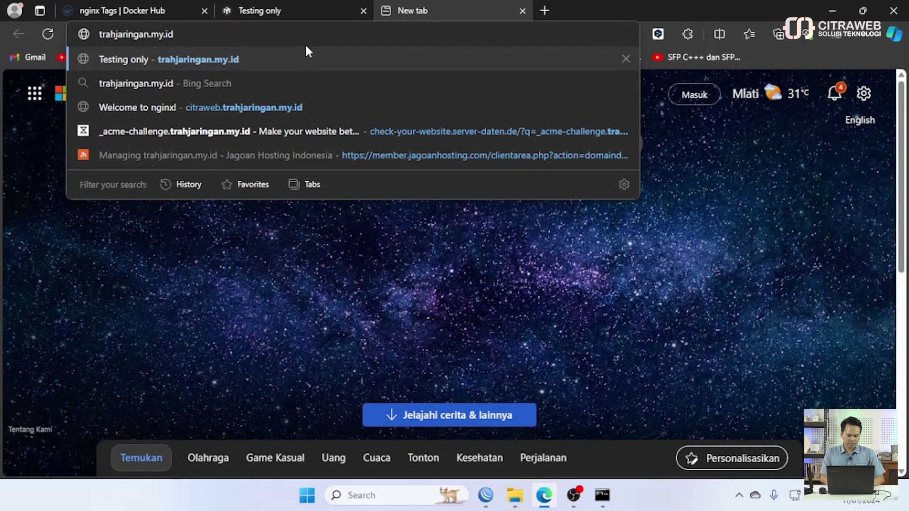
{"action": "key", "text": "Return"}
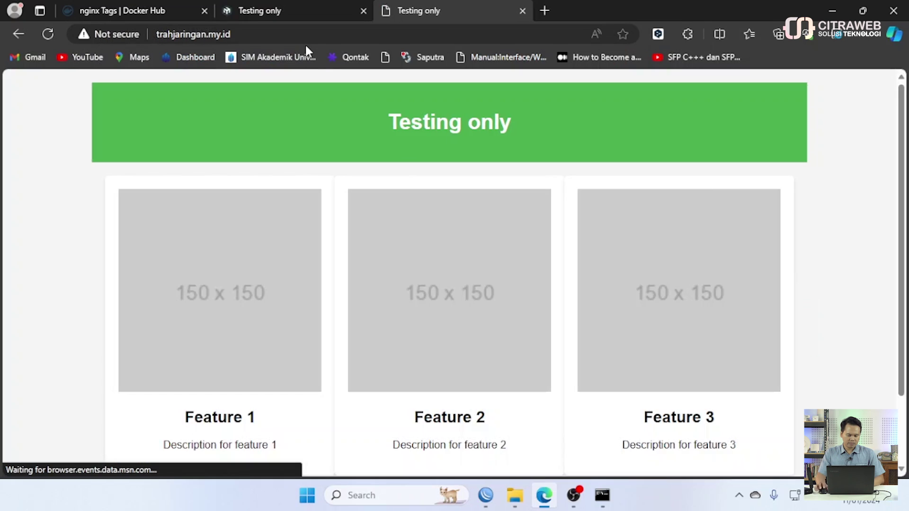
{"action": "scroll", "coordinate": [398, 175], "scroll_direction": "down", "scroll_amount": 2}
{"action": "scroll", "coordinate": [408, 184], "scroll_direction": "up", "scroll_amount": 2}
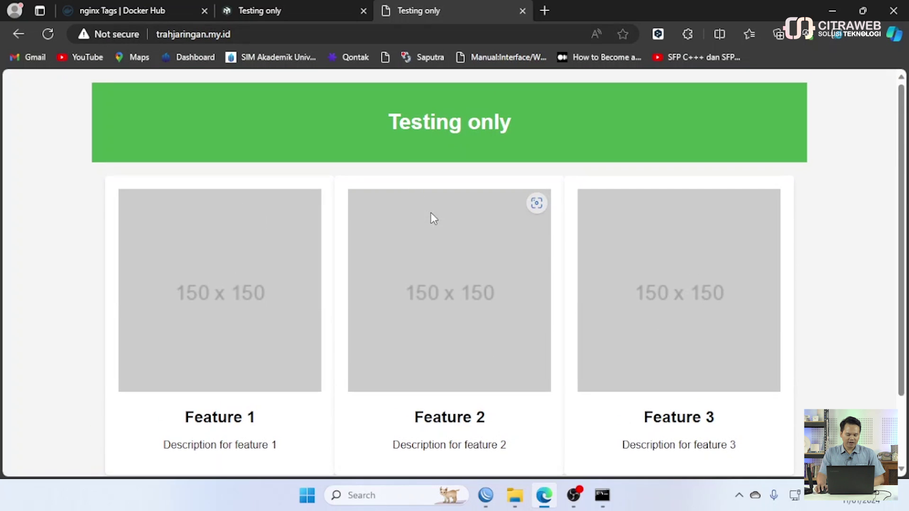